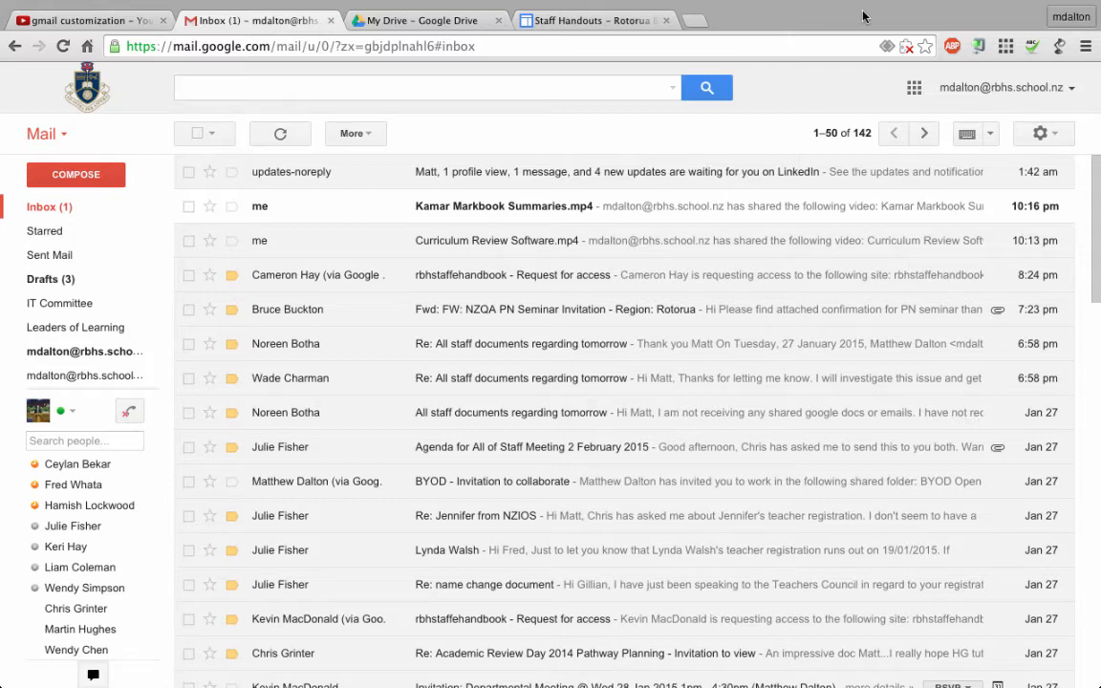
# Step: Set the mail display language to English (UK) in the general settings and save the changes
pyautogui.click(1056, 138)
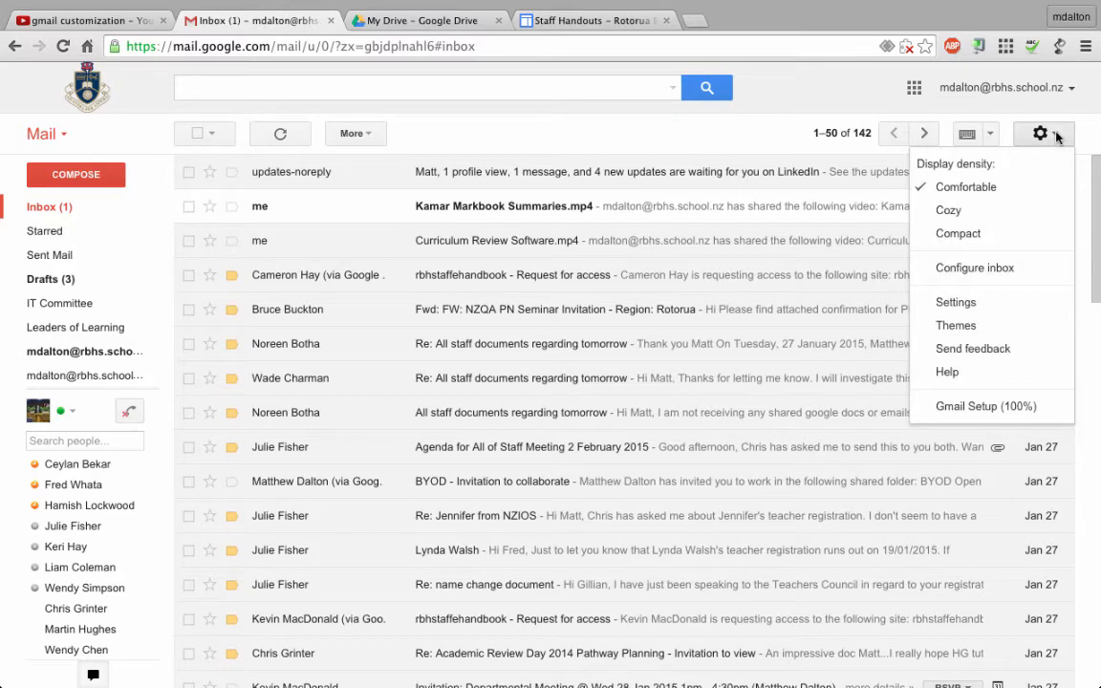
pyautogui.click(972, 302)
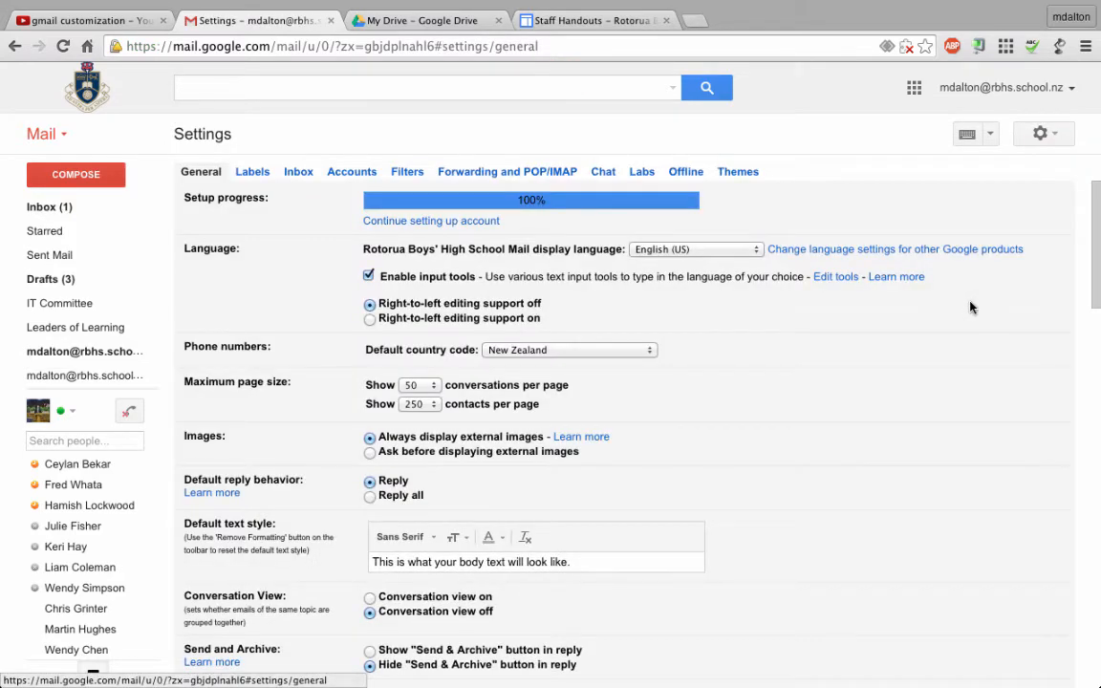
pyautogui.click(757, 252)
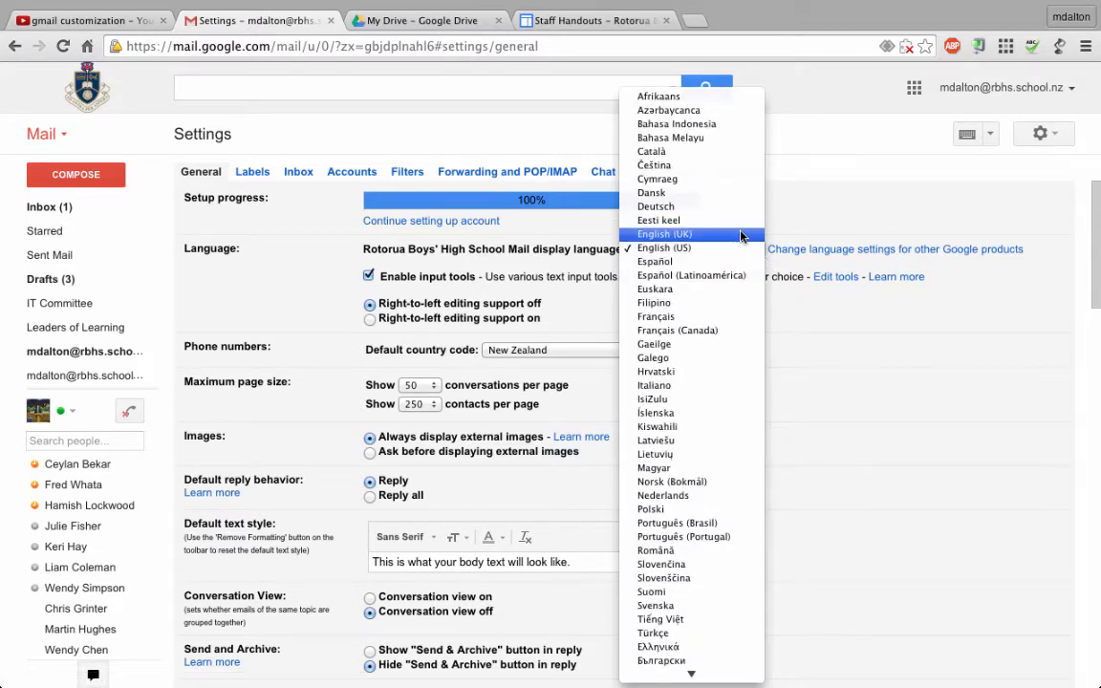
pyautogui.click(742, 236)
pyautogui.scroll(-2, 749, 317)
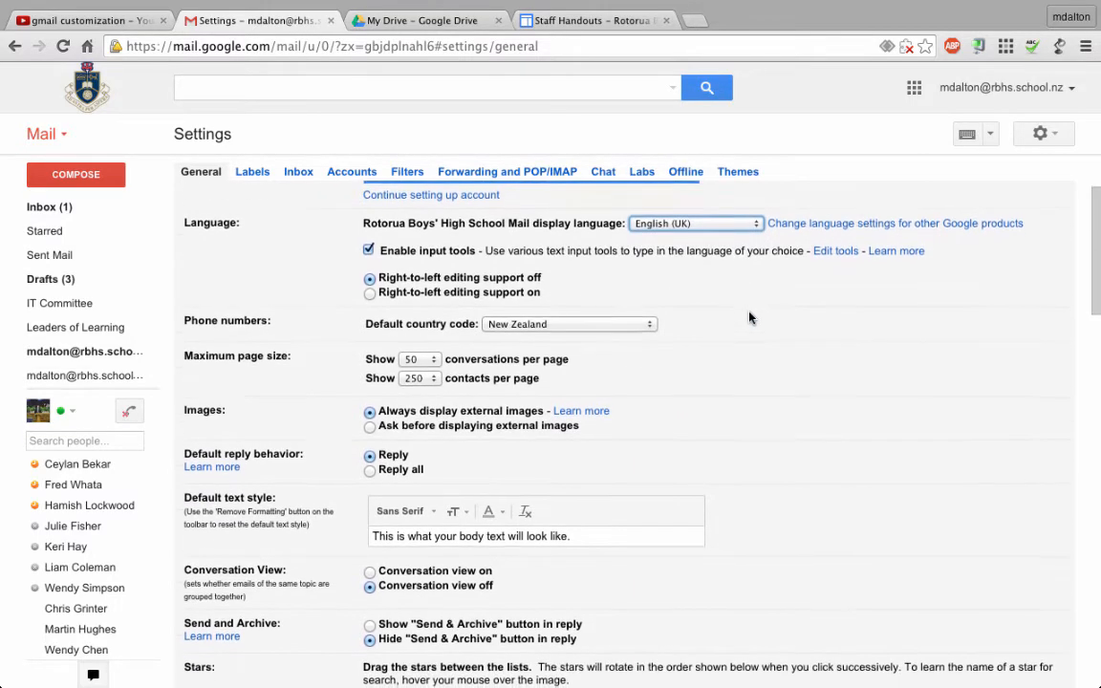
pyautogui.scroll(-3, 749, 317)
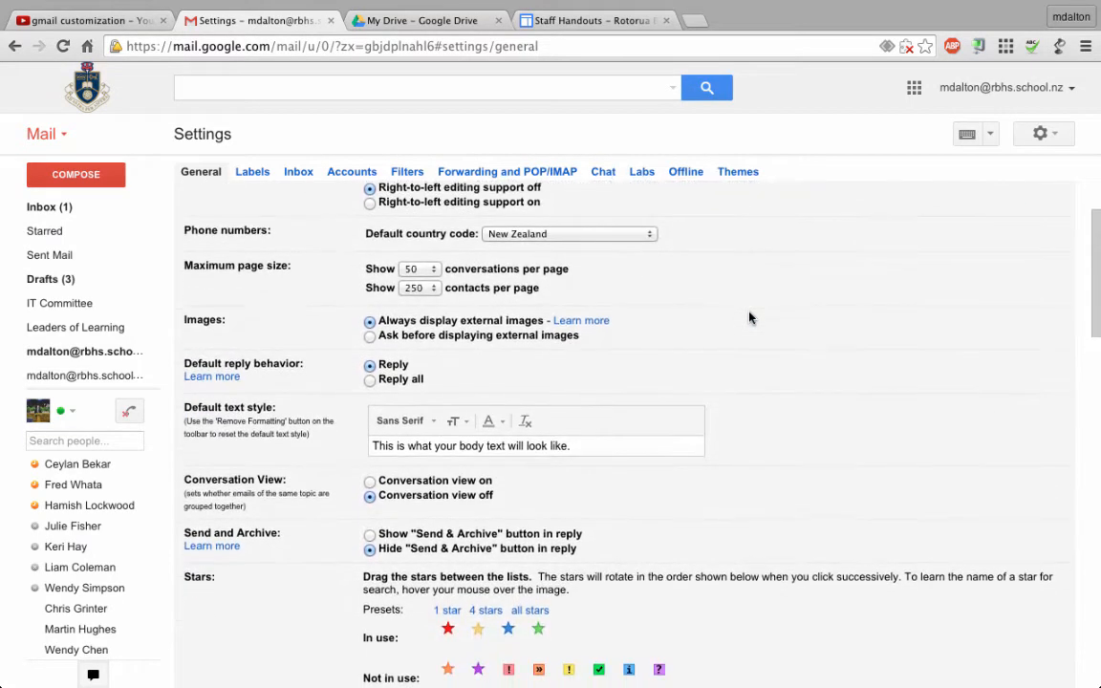
pyautogui.scroll(-2, 749, 317)
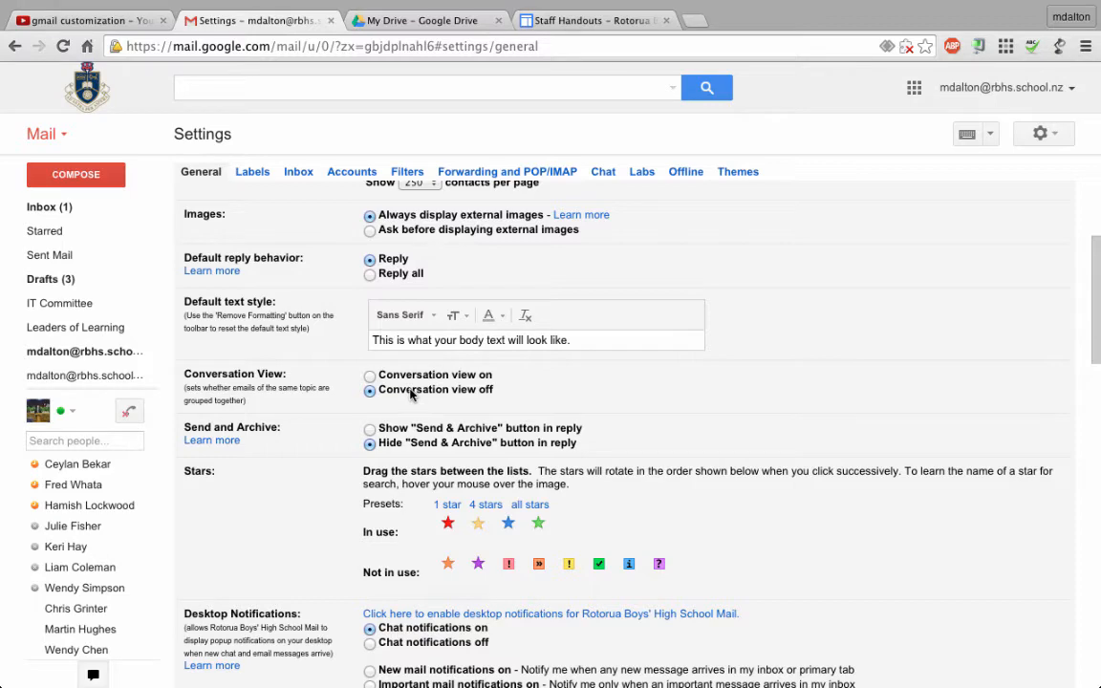
pyautogui.scroll(-15, 411, 394)
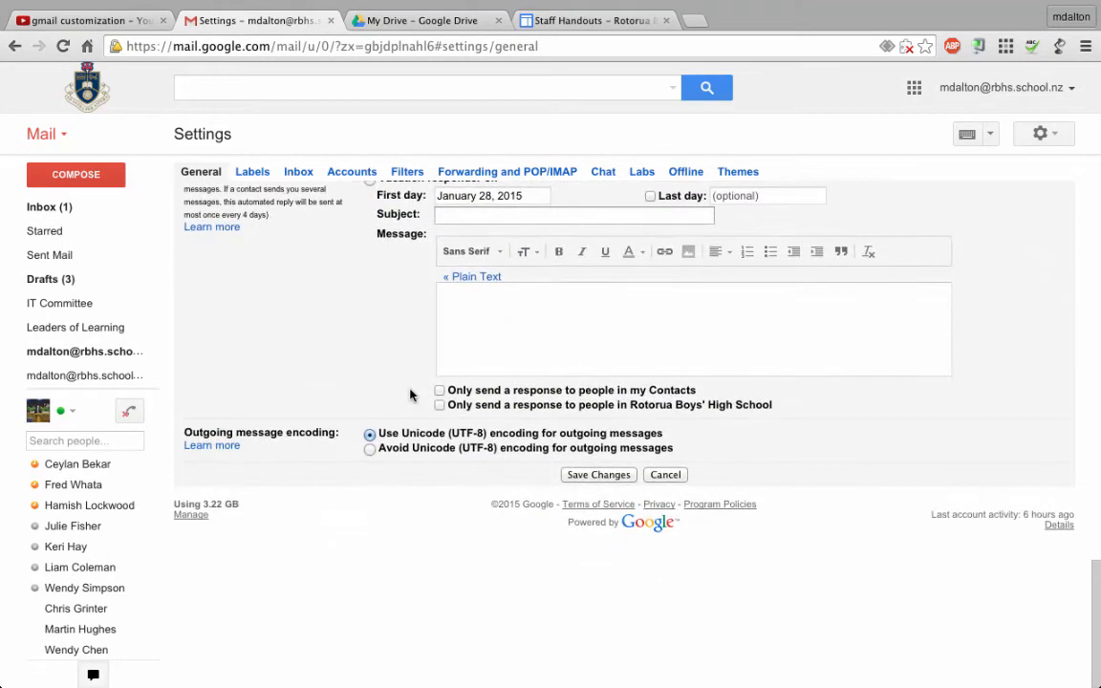
pyautogui.click(609, 481)
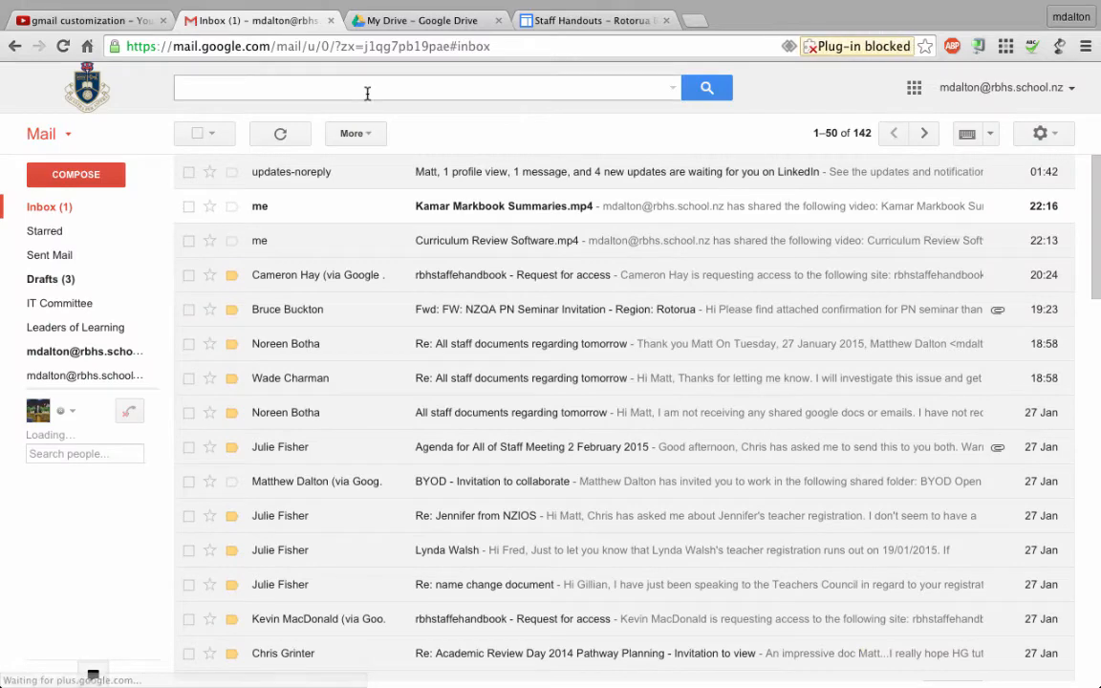
# Step: Search the mail for a contact's messages and read through the "Re: Videos for Tuesday" email
pyautogui.write('marti')
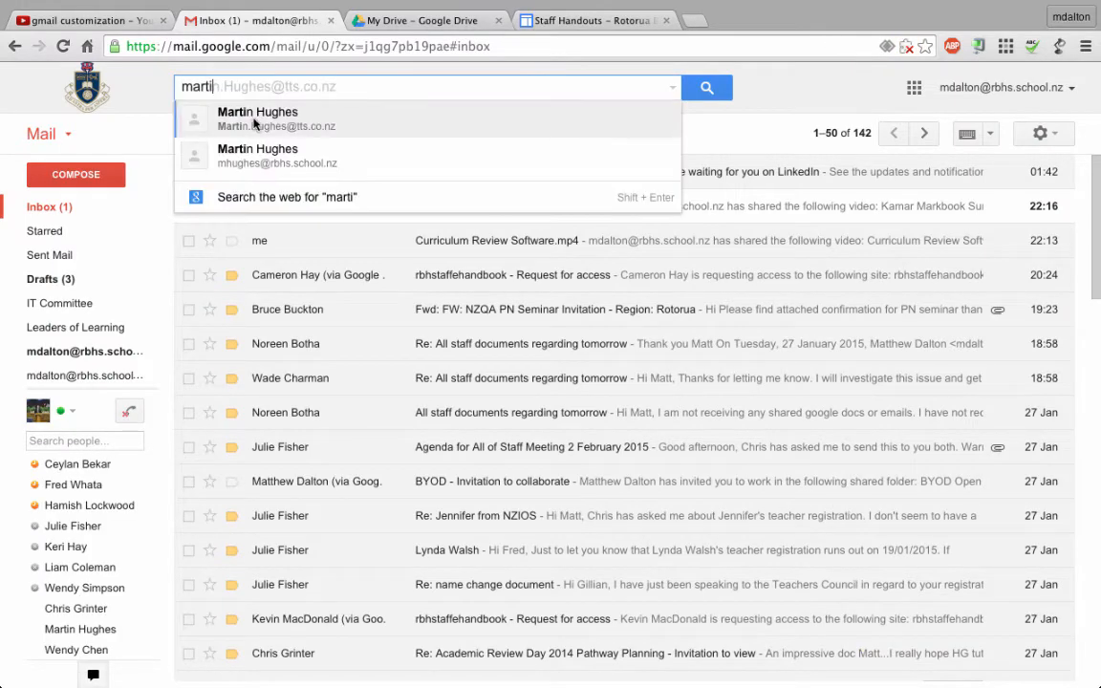
pyautogui.click(255, 118)
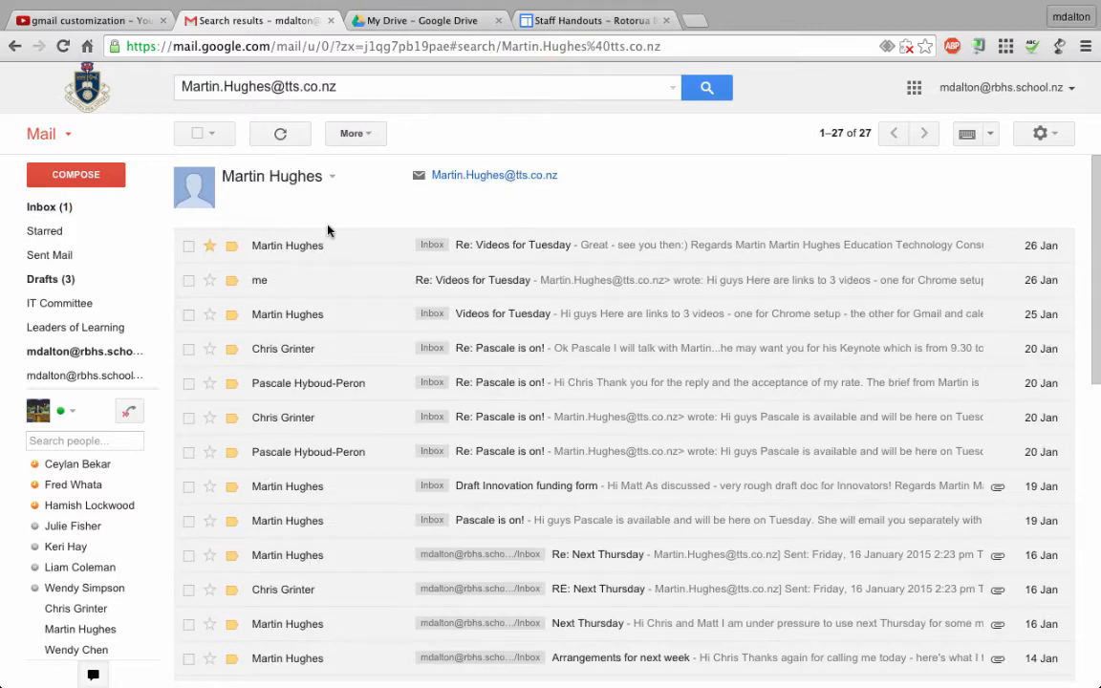
pyautogui.click(275, 245)
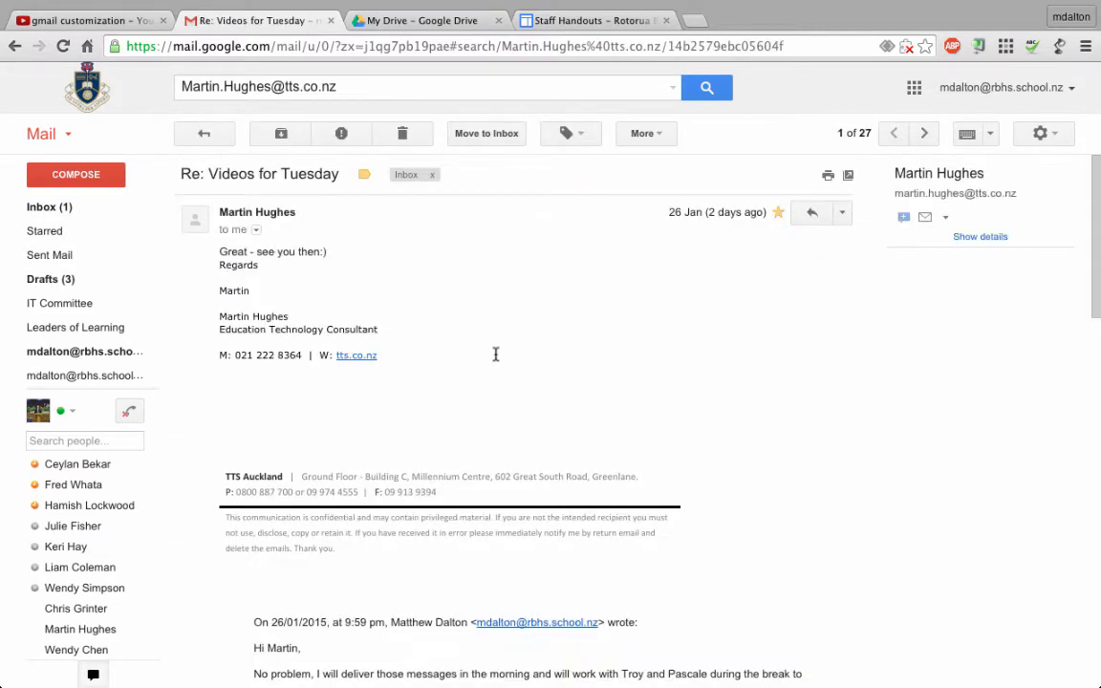
pyautogui.scroll(-10, 494, 336)
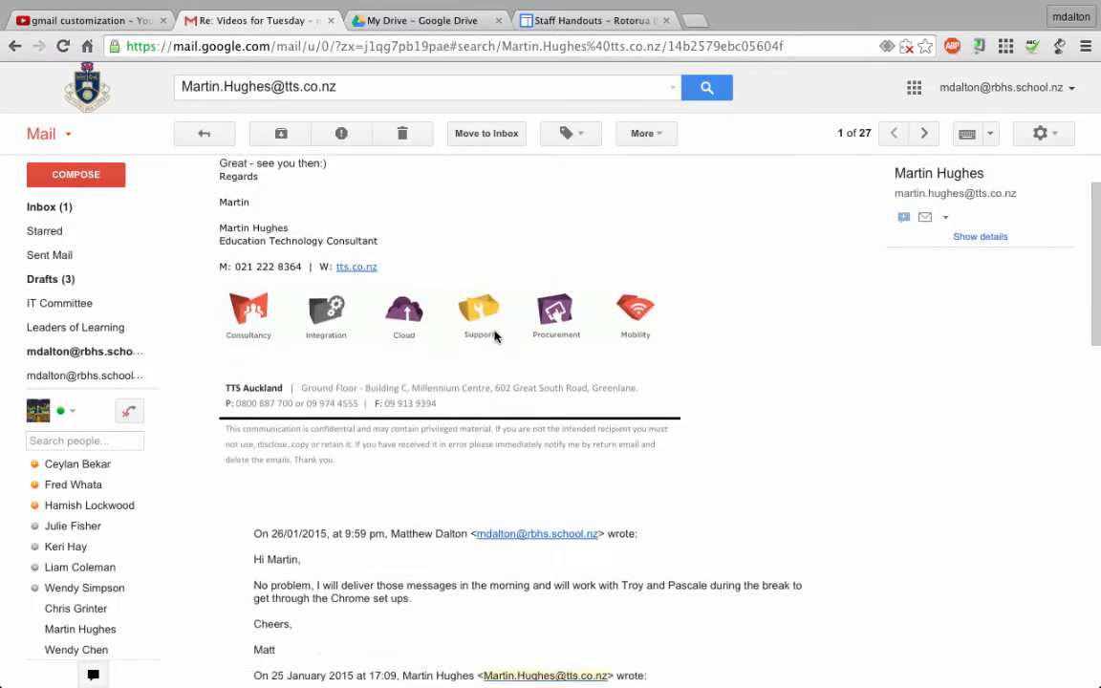
pyautogui.scroll(-5, 494, 336)
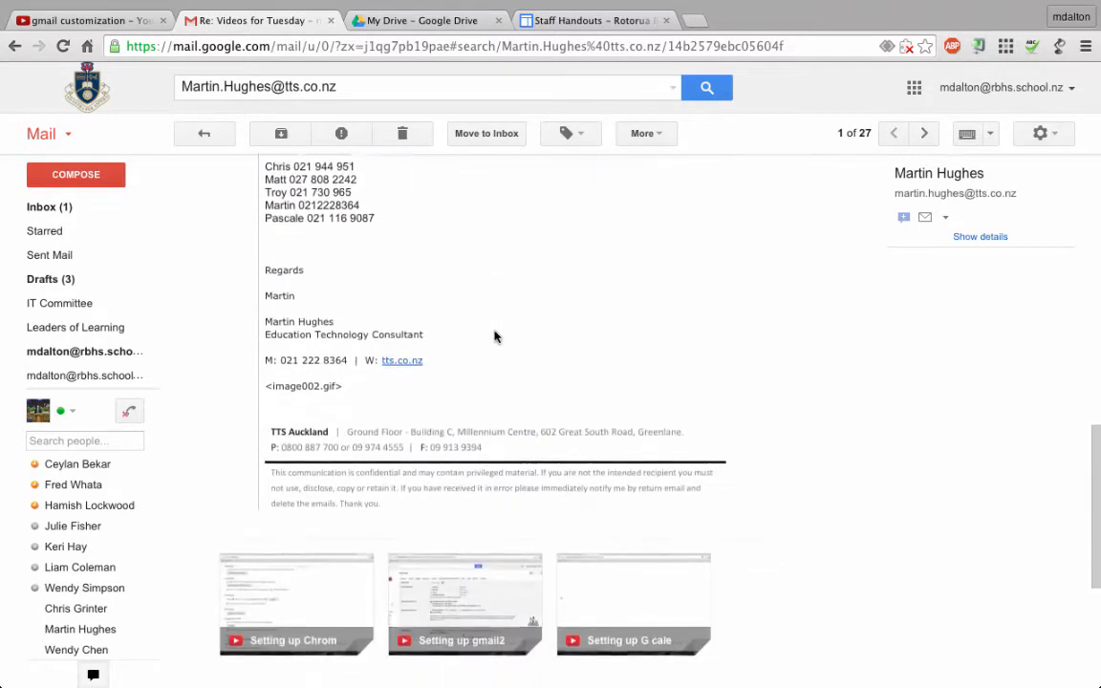
pyautogui.scroll(7, 494, 336)
pyautogui.scroll(7, 494, 337)
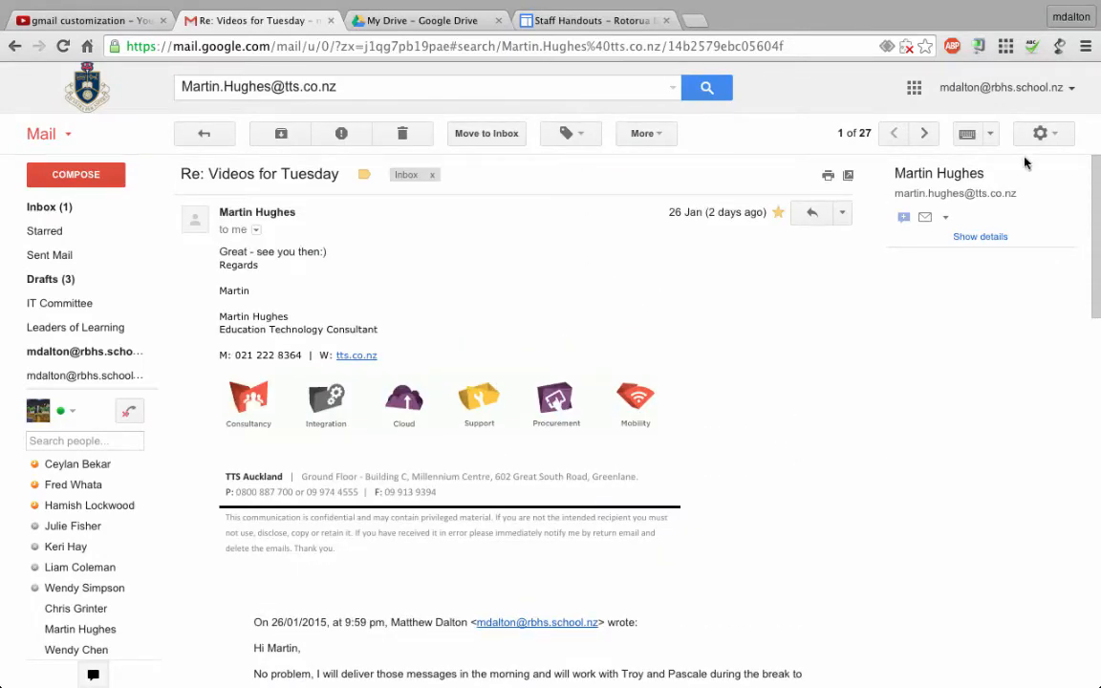
# Step: Turn conversation view on in the general settings and save the changes
pyautogui.click(1058, 143)
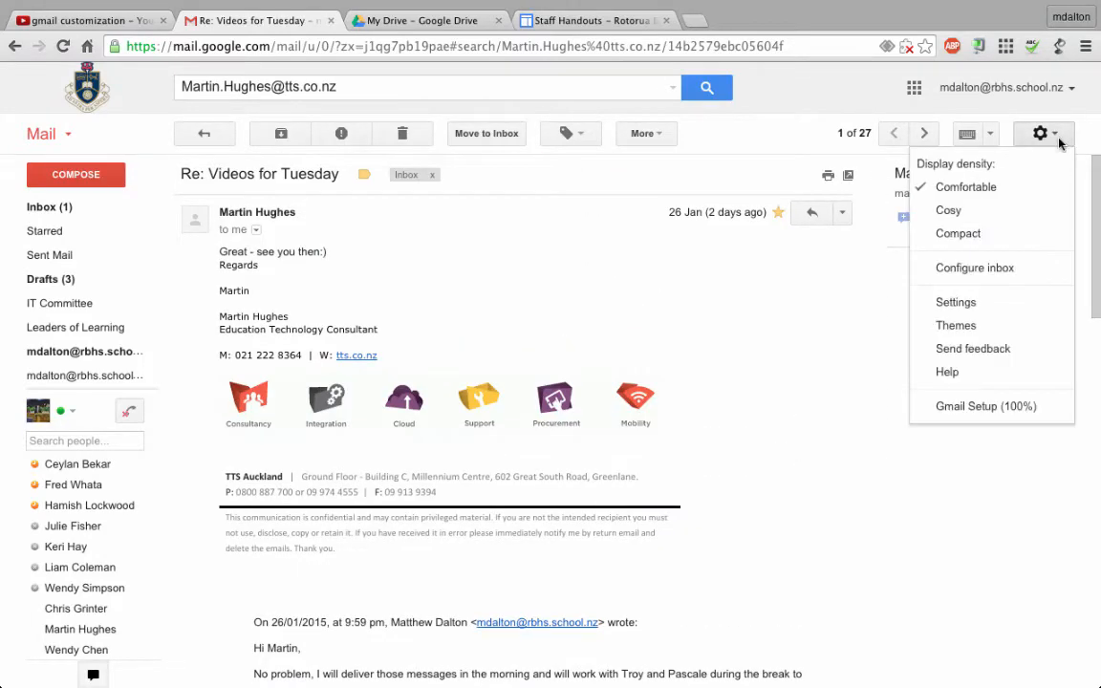
pyautogui.click(1037, 311)
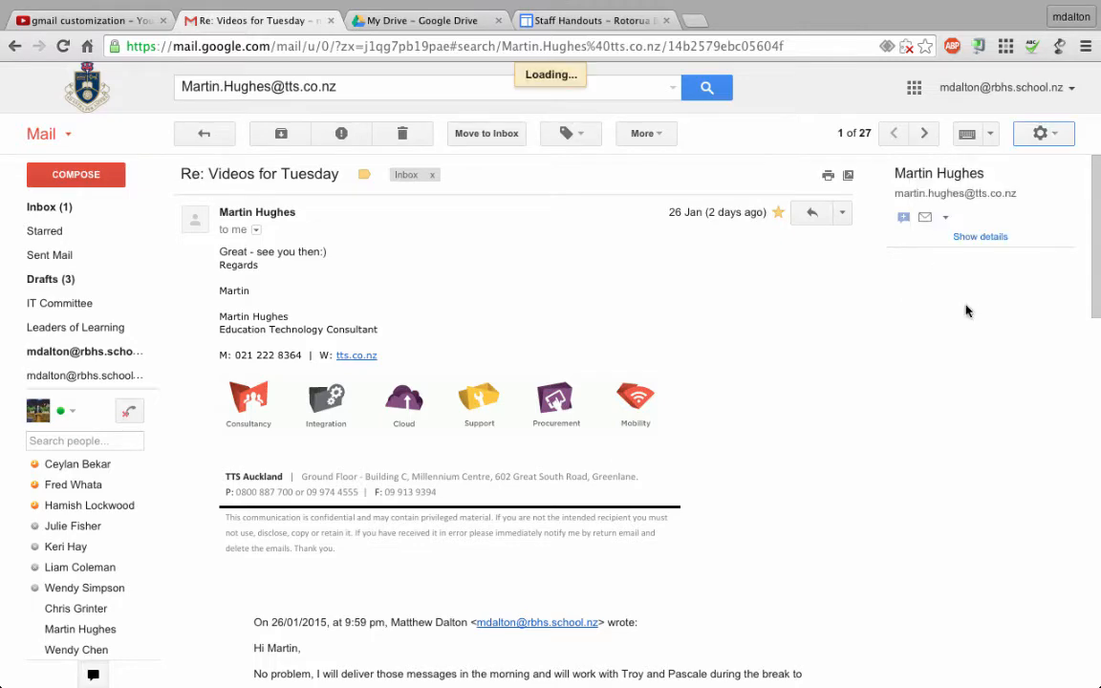
pyautogui.scroll(-3, 475, 397)
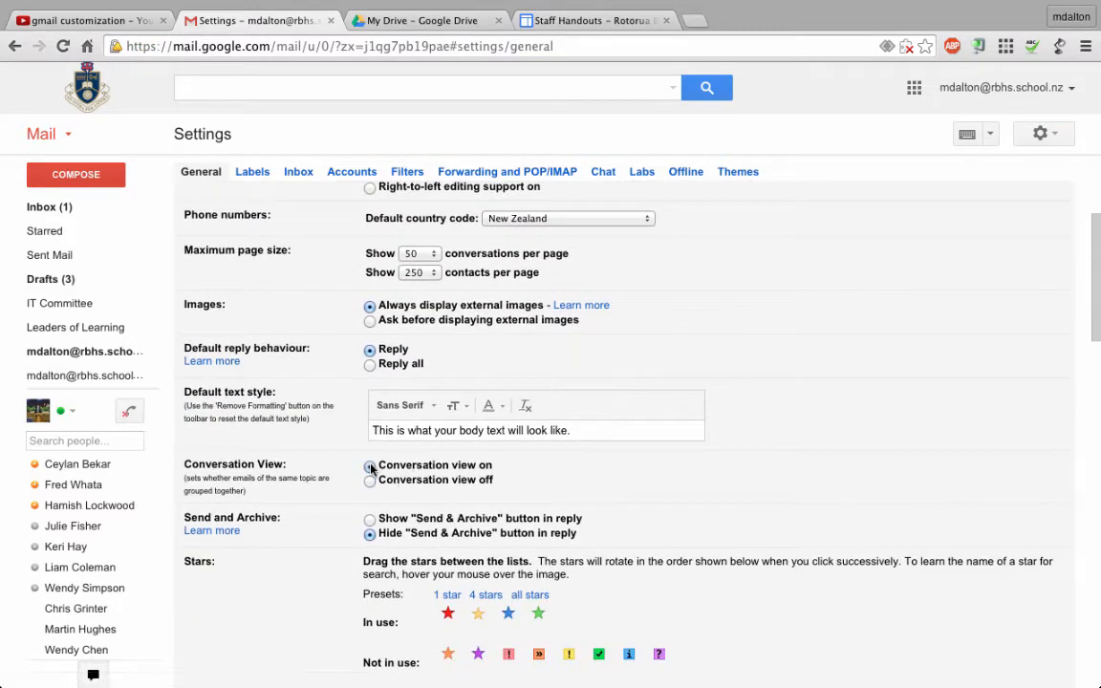
pyautogui.scroll(-10, 371, 467)
pyautogui.click(568, 477)
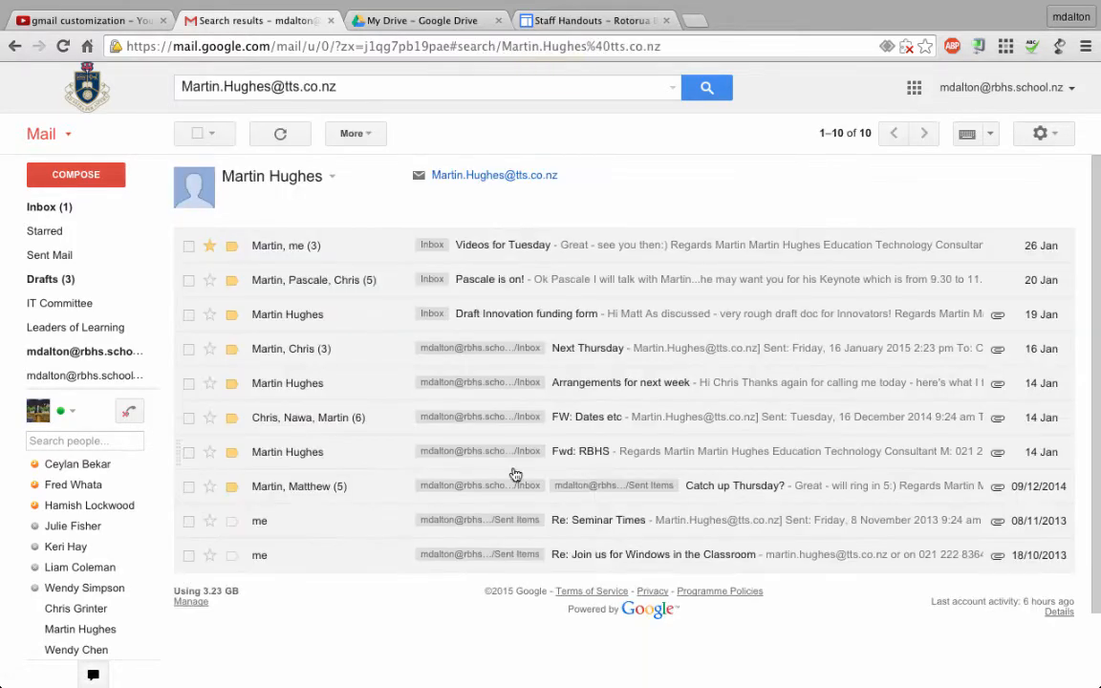
# Step: View the grouped "Videos for Tuesday" conversation, then return to the inbox and look over its grouped threads
pyautogui.click(250, 241)
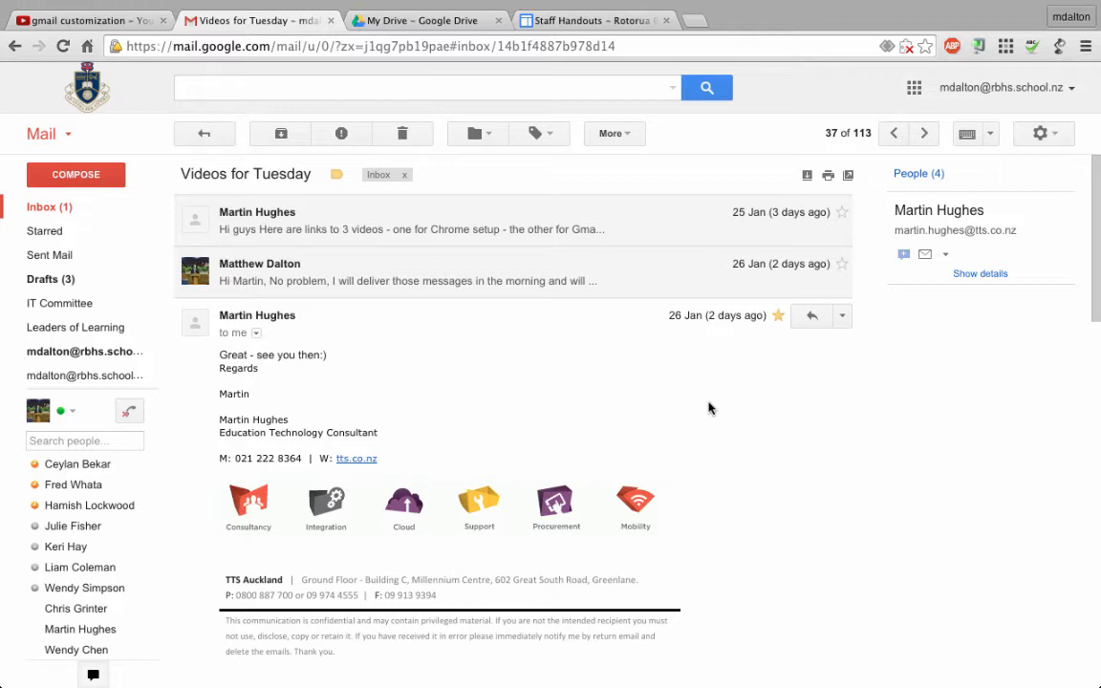
pyautogui.press('u')
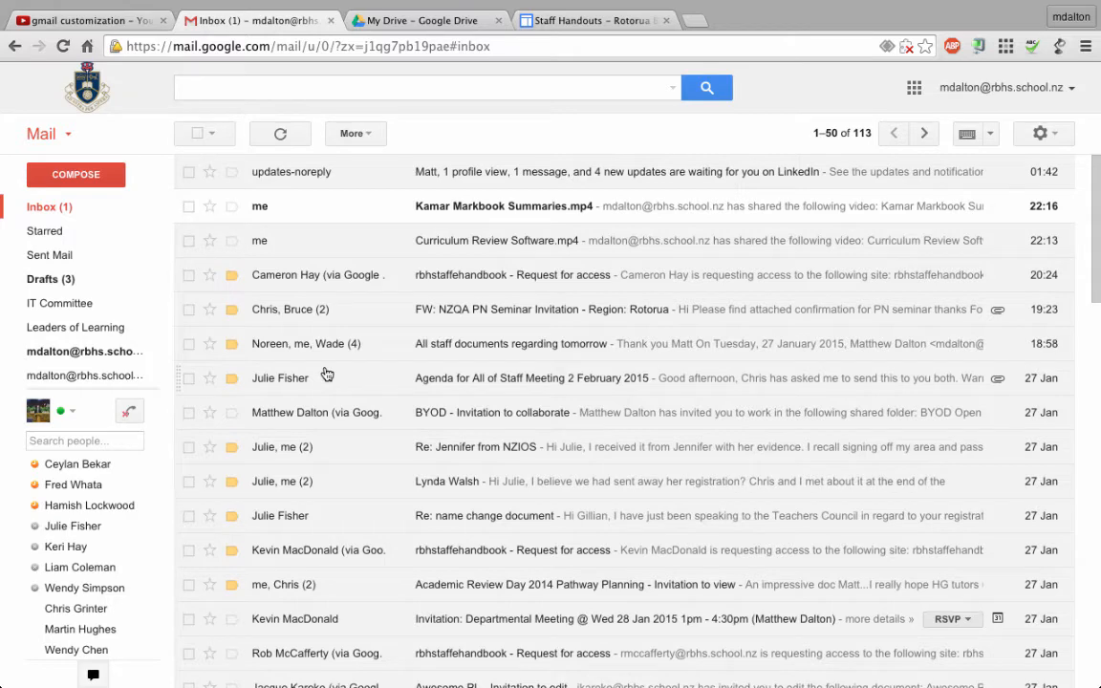
pyautogui.scroll(-1, 325, 371)
pyautogui.scroll(1, 325, 374)
pyautogui.moveTo(69, 213)
pyautogui.scroll(-5, 327, 219)
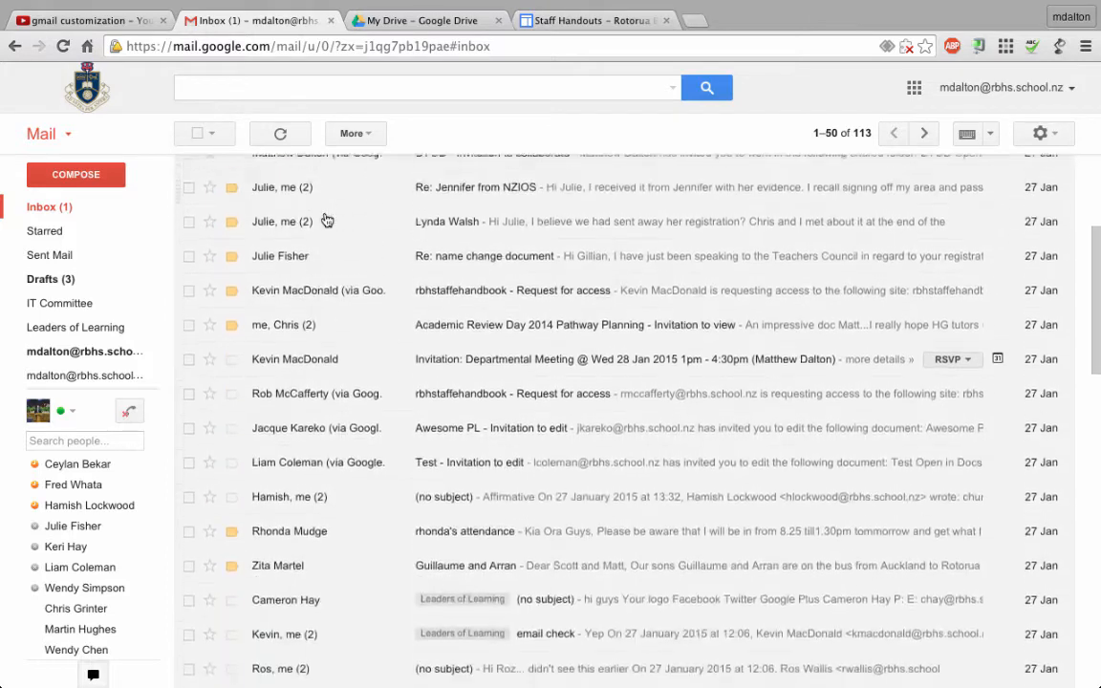
pyautogui.scroll(5, 327, 219)
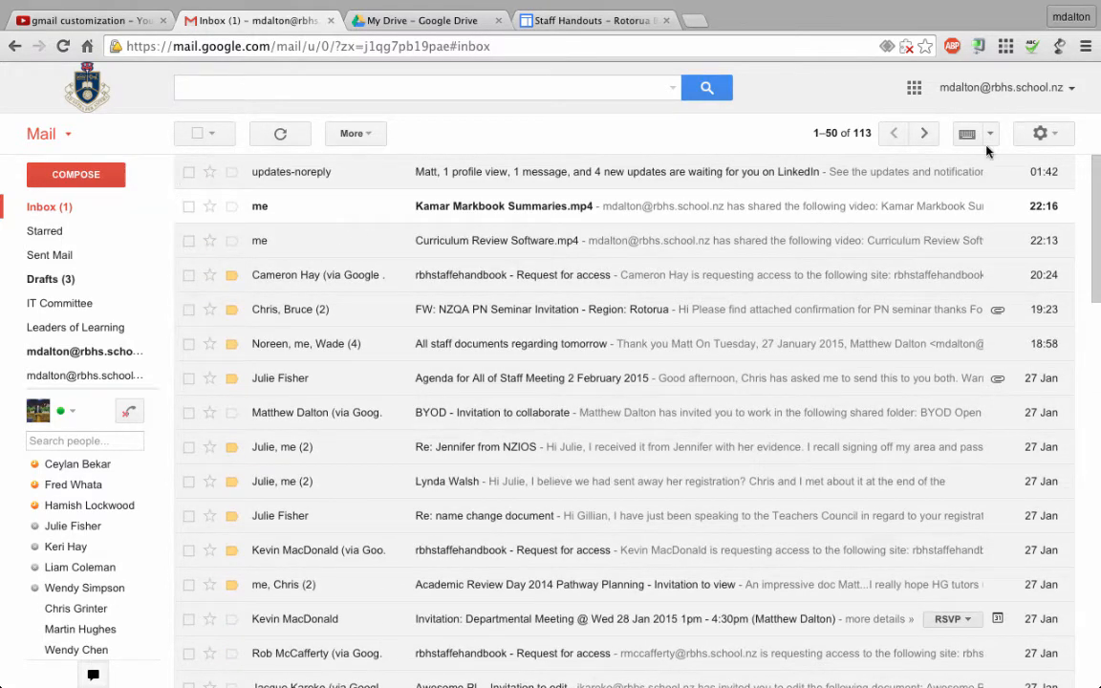
# Step: Set the inbox type to Priority Inbox with No markers for importance, and save the changes
pyautogui.click(1054, 138)
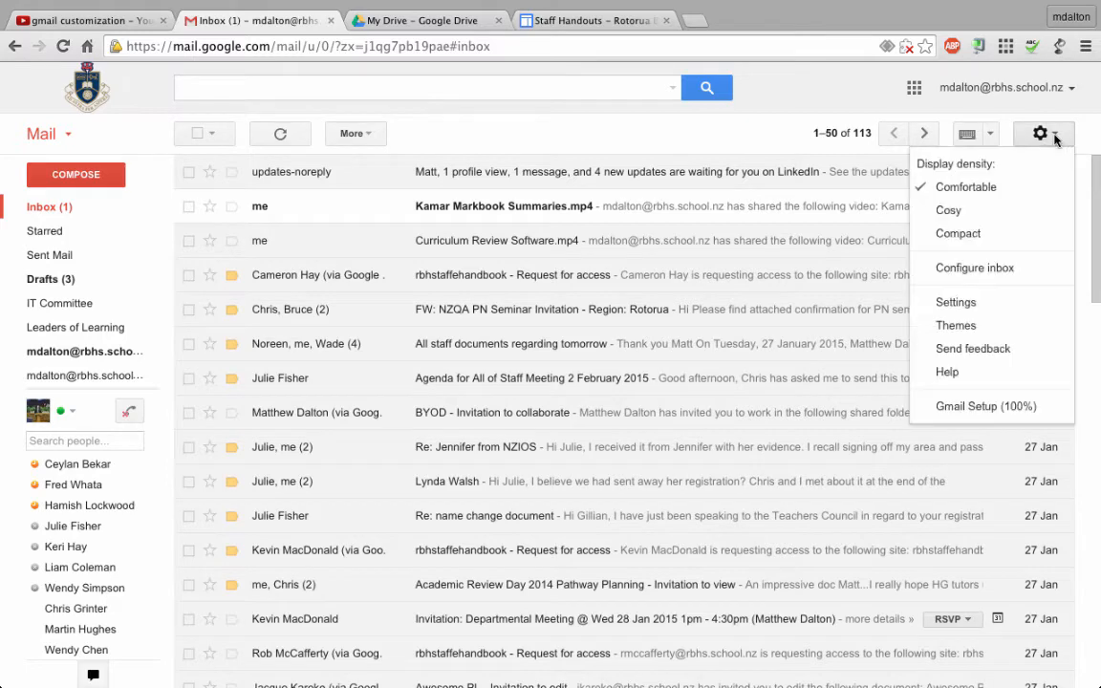
pyautogui.click(973, 302)
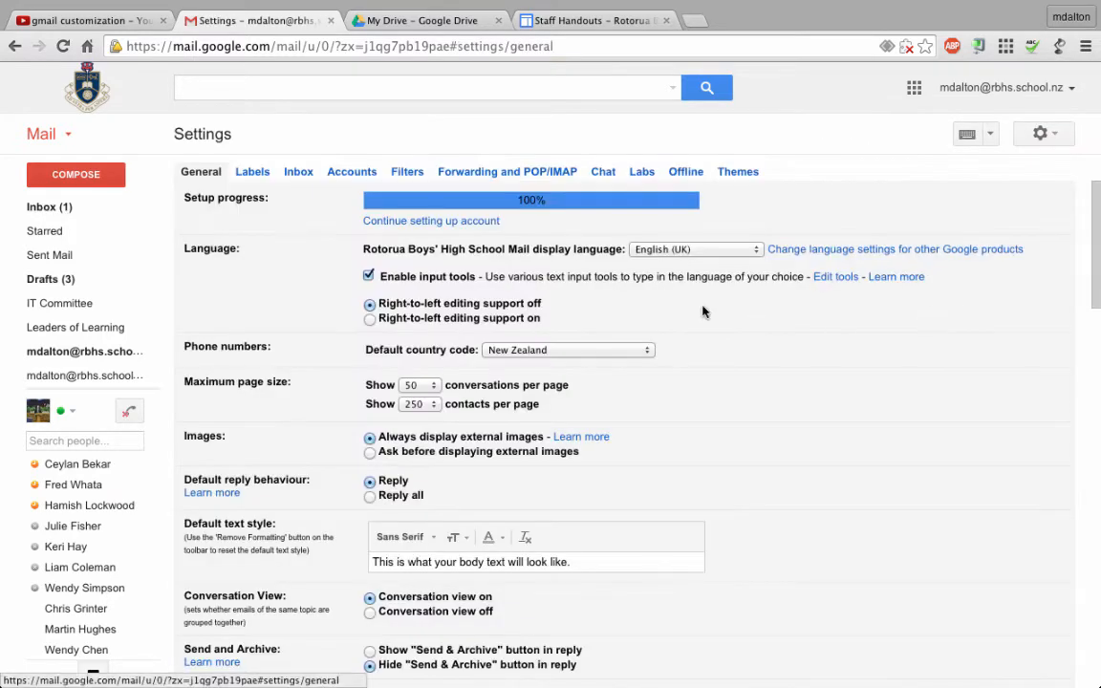
pyautogui.click(296, 176)
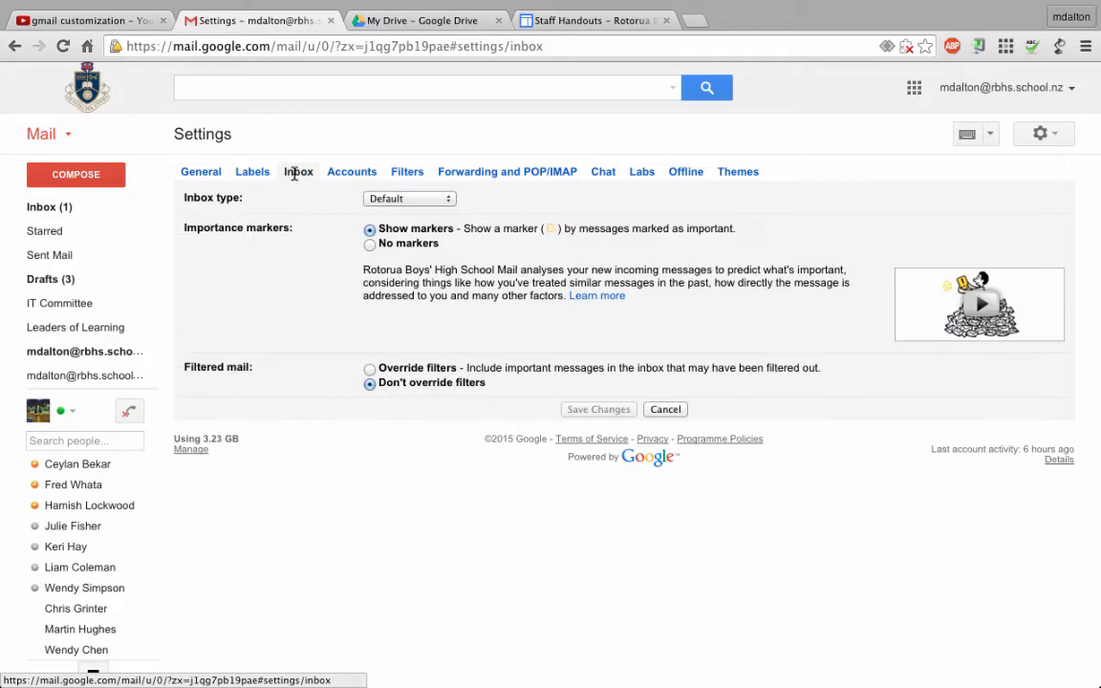
pyautogui.click(447, 199)
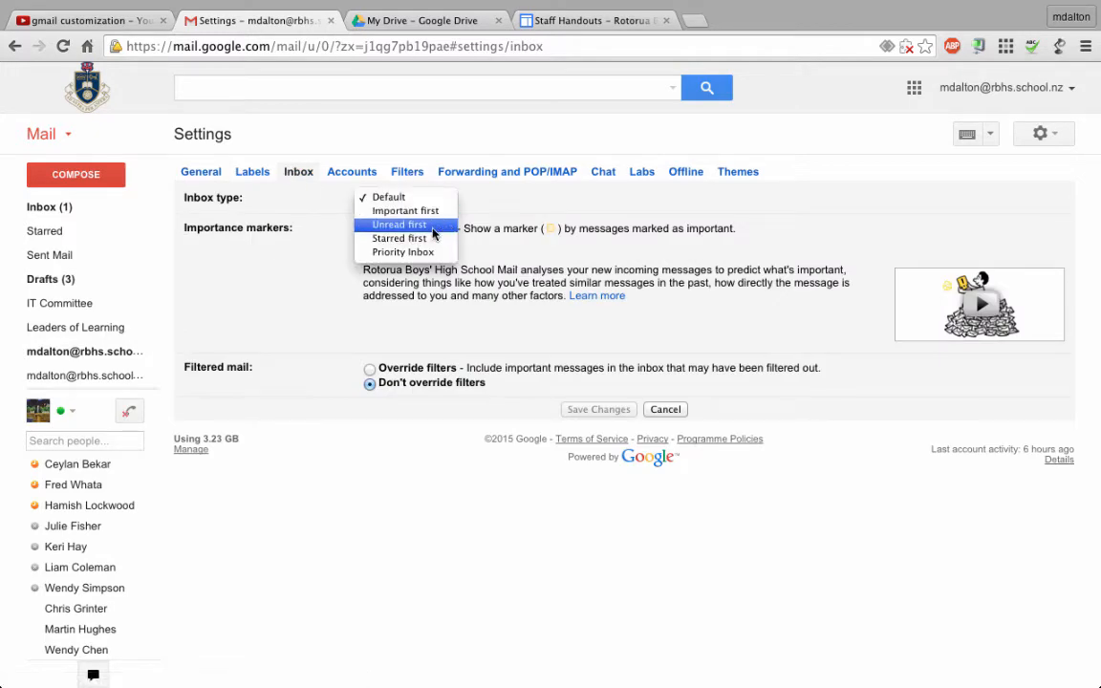
pyautogui.click(424, 252)
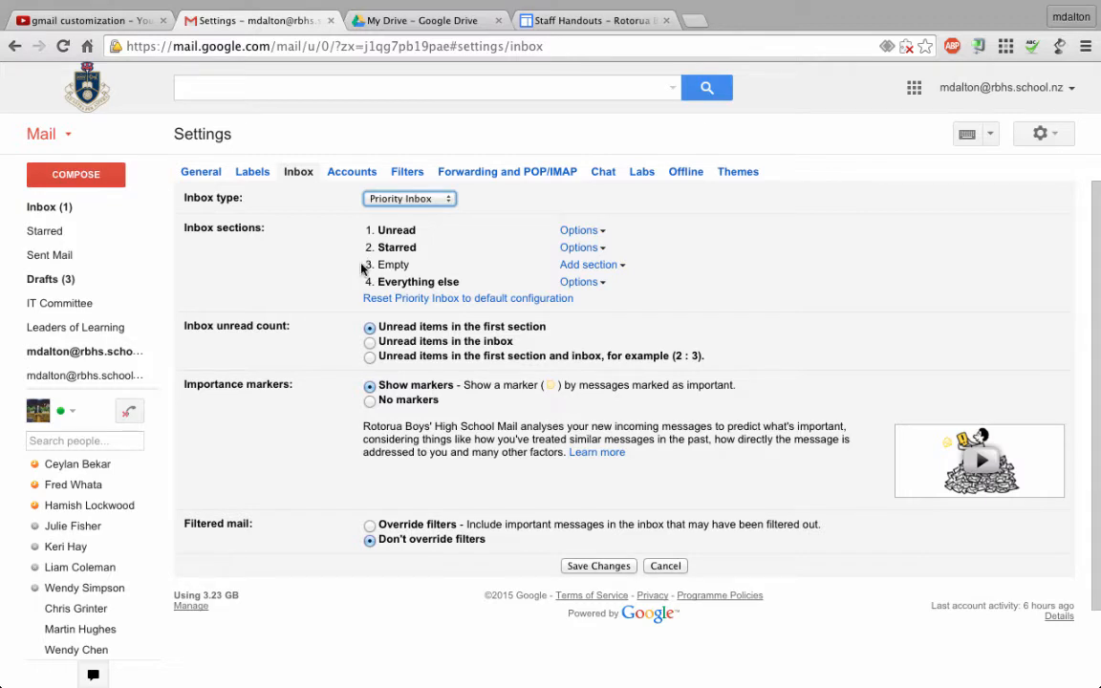
pyautogui.click(368, 402)
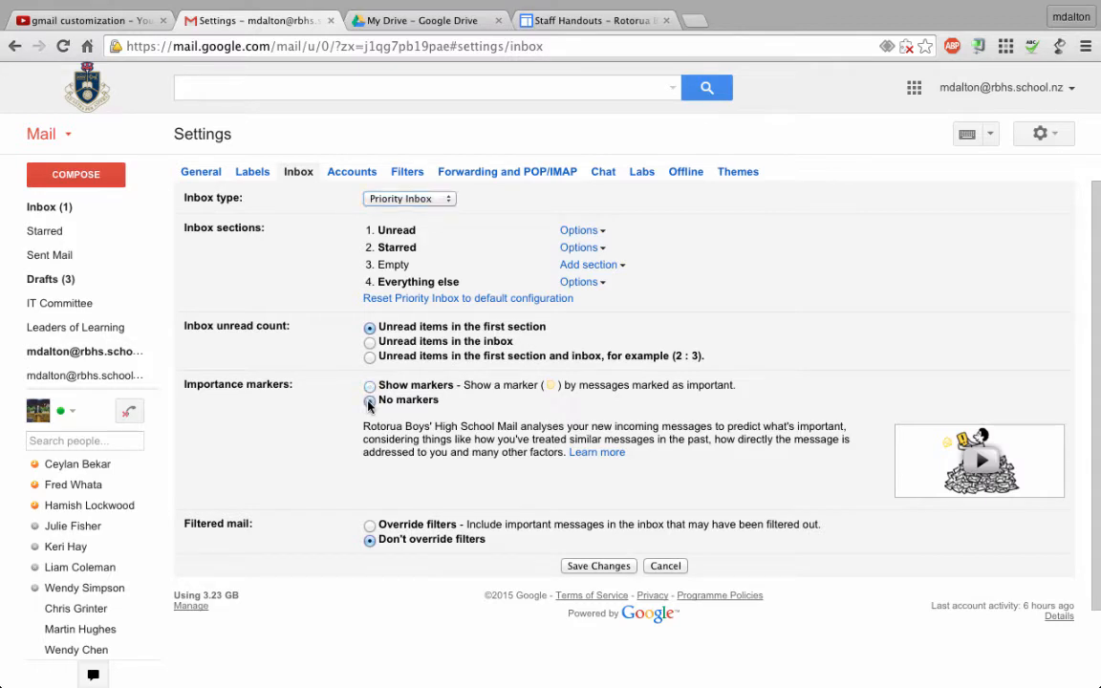
pyautogui.click(600, 566)
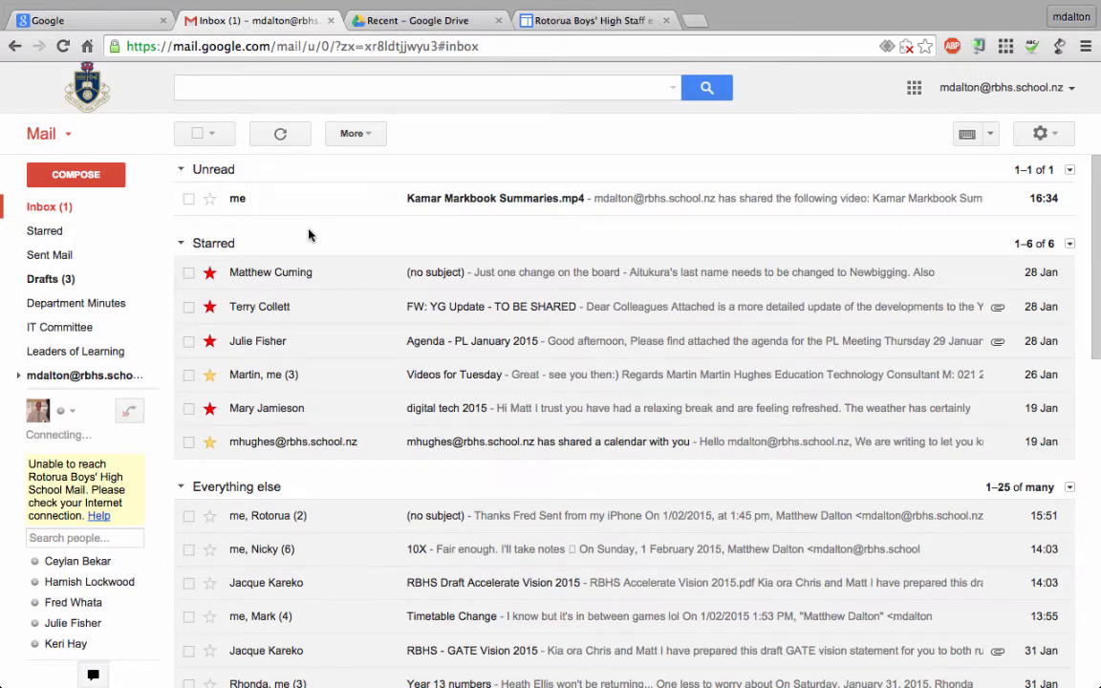
# Step: Cycle the star on the first message in the Starred section through the available star types back to red
pyautogui.click(209, 273)
pyautogui.click(209, 274)
pyautogui.click(209, 275)
pyautogui.click(209, 276)
pyautogui.click(209, 275)
# Step: Open the unread "Kamar Markbook Summaries.mp4" message, then return to the inbox and refresh it
pyautogui.scroll(-4, 320, 486)
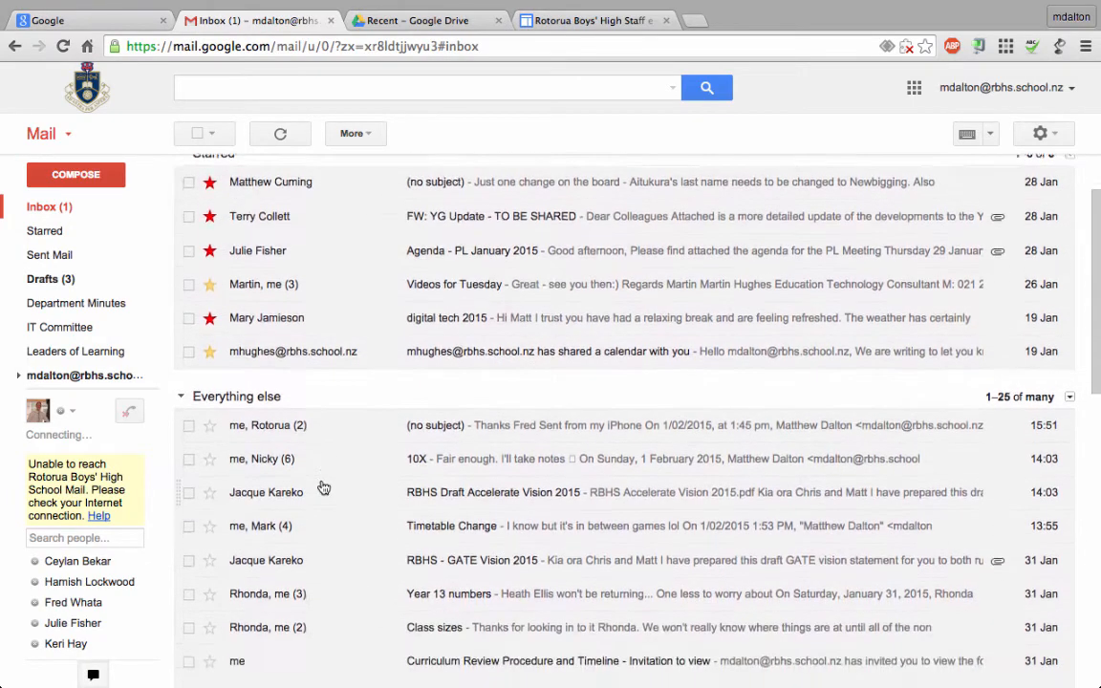
pyautogui.scroll(-5, 324, 487)
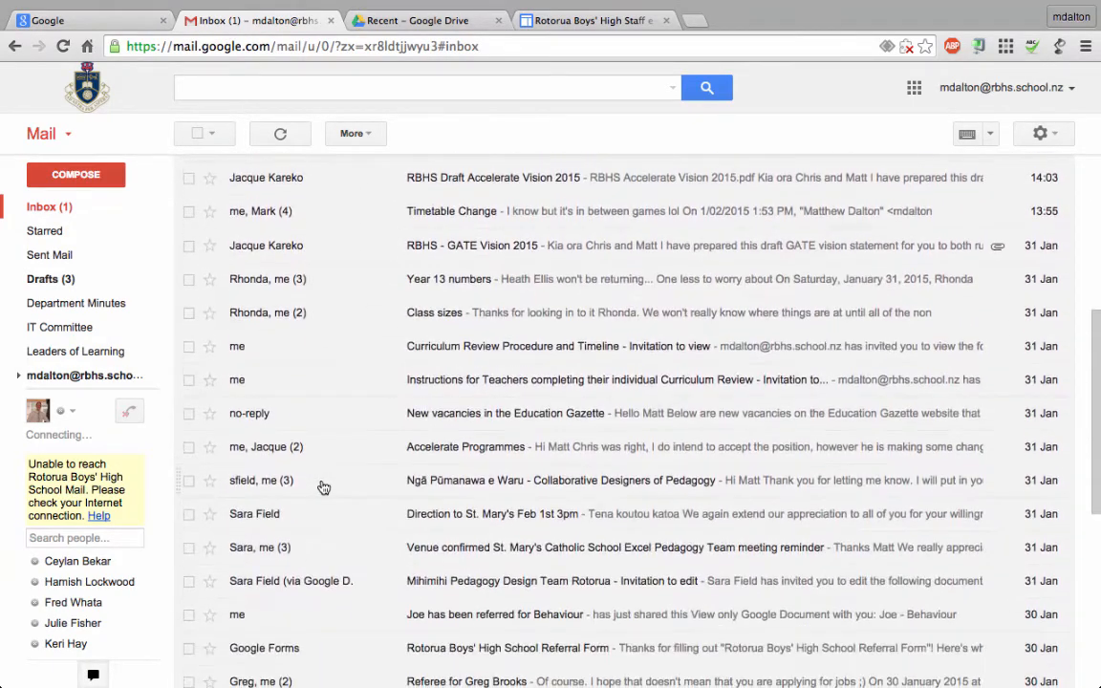
pyautogui.scroll(6, 324, 487)
pyautogui.scroll(3, 324, 487)
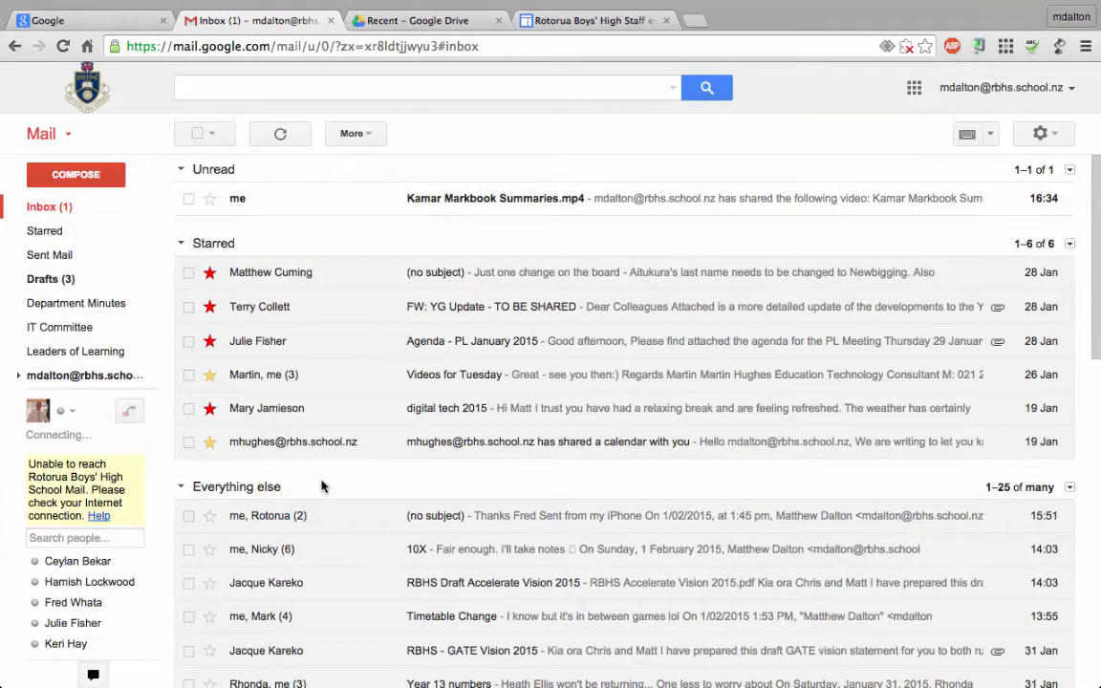
pyautogui.click(431, 203)
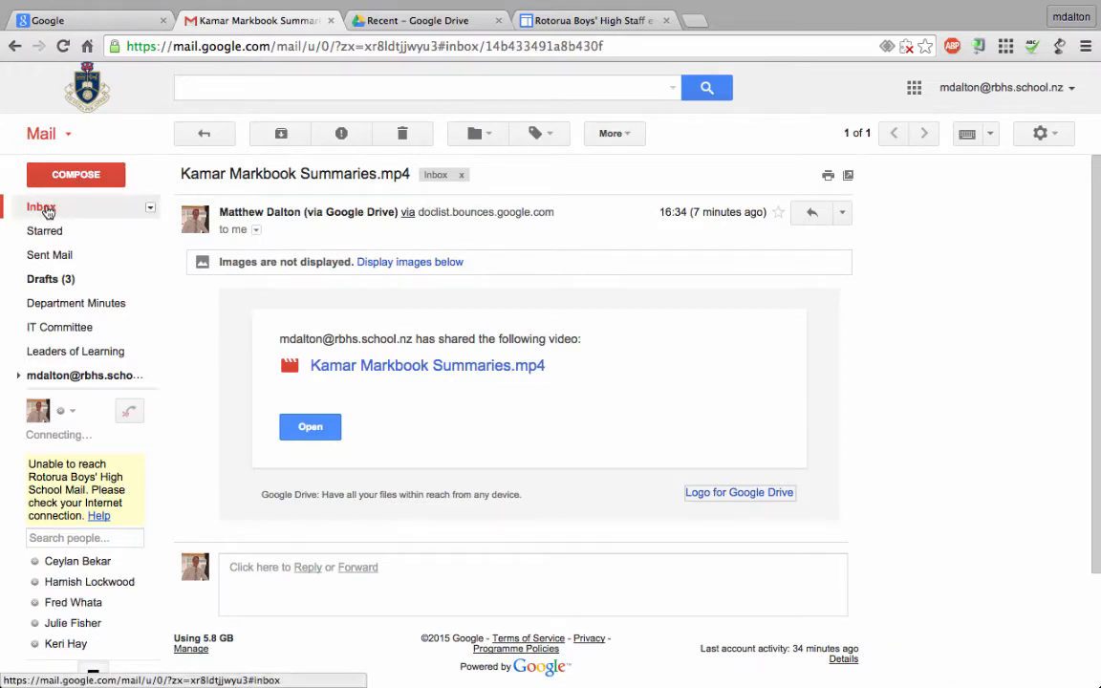
pyautogui.click(43, 208)
pyautogui.click(281, 134)
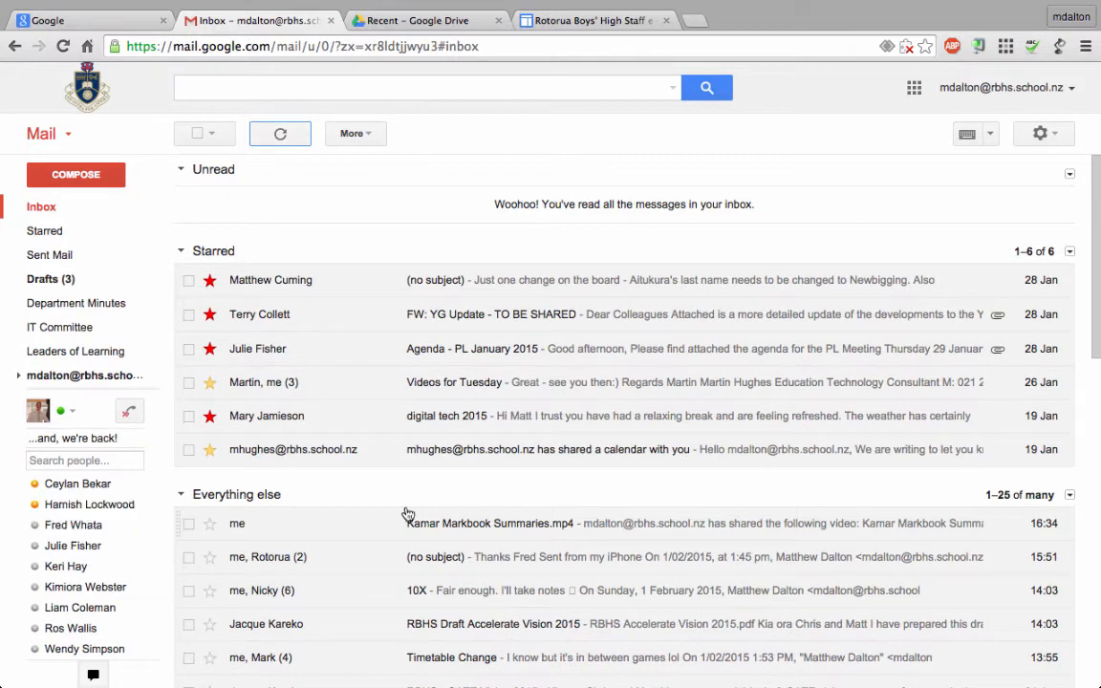
# Step: Mark the "Kamar Markbook Summaries.mp4" message under Everything else with a red star
pyautogui.click(210, 523)
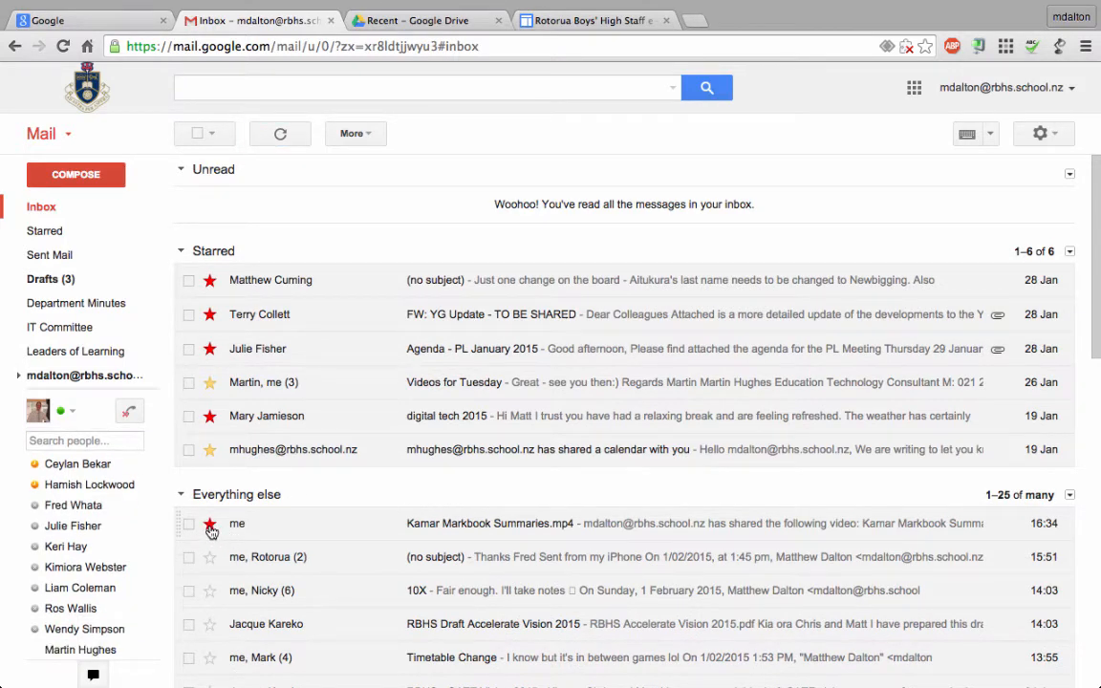
# Step: Cycle the star on the "Kamar Markbook Summaries.mp4" message through its types back to red and refresh the inbox
pyautogui.click(210, 525)
pyautogui.click(211, 524)
pyautogui.click(210, 524)
pyautogui.click(211, 525)
pyautogui.click(280, 136)
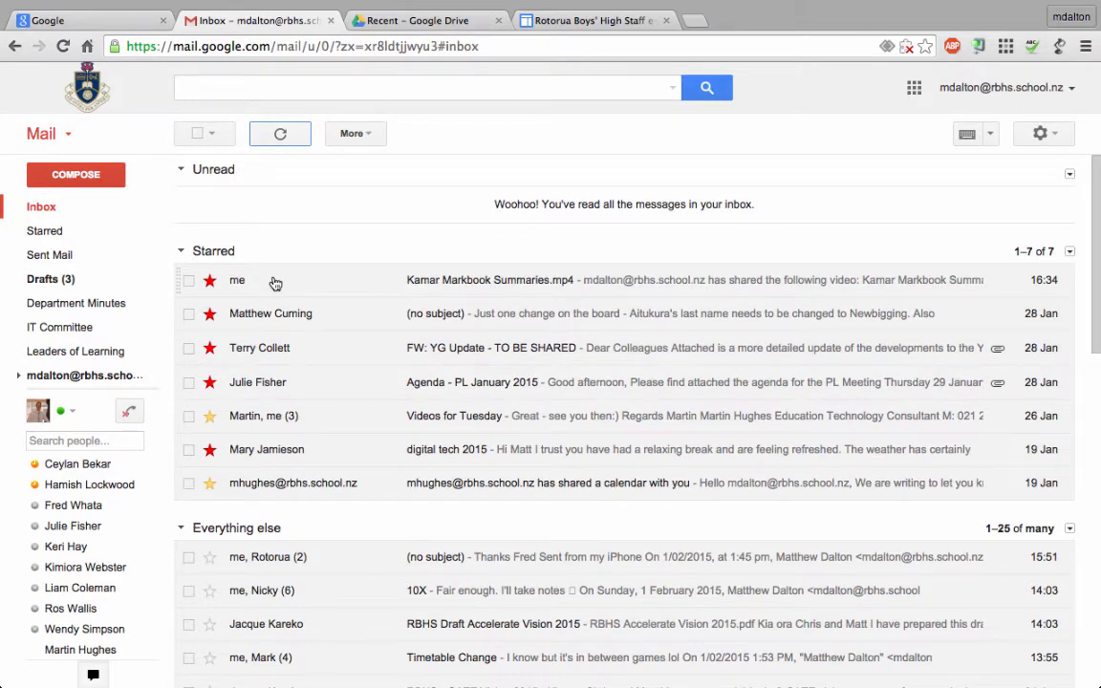
# Step: Remove the star from the "Kamar Markbook Summaries.mp4" message in the Starred section and refresh the inbox
pyautogui.click(209, 281)
pyautogui.click(281, 142)
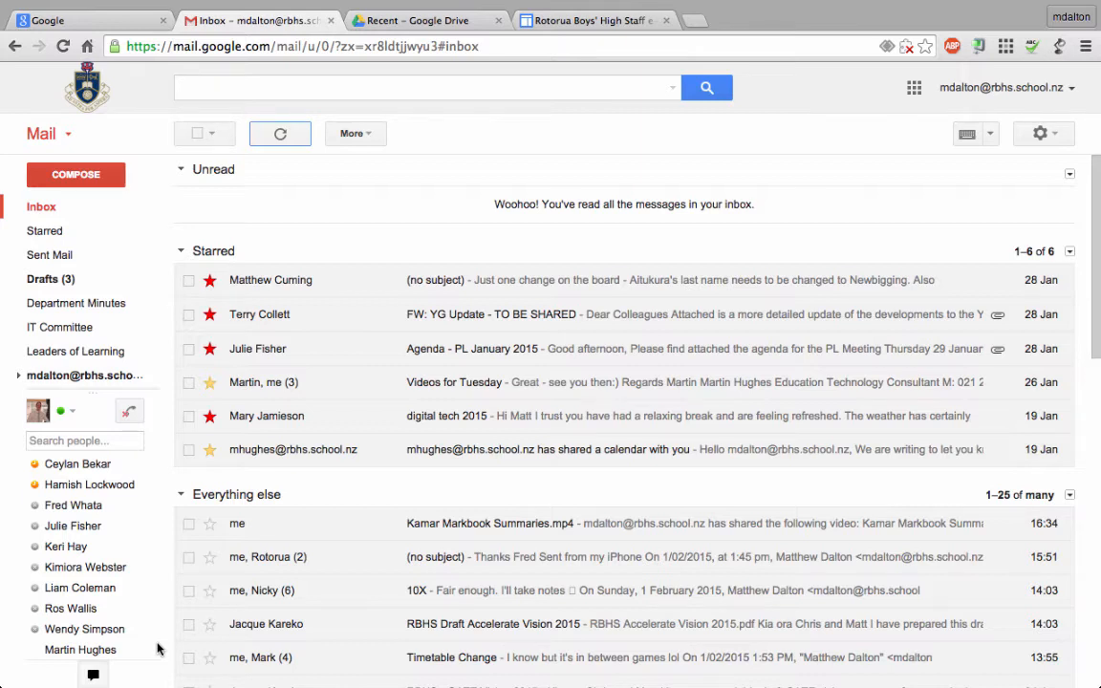
# Step: Find the Right-side chat lab by searching for "right-side" in the Labs settings, enable it and save the changes
pyautogui.moveTo(5, 247)
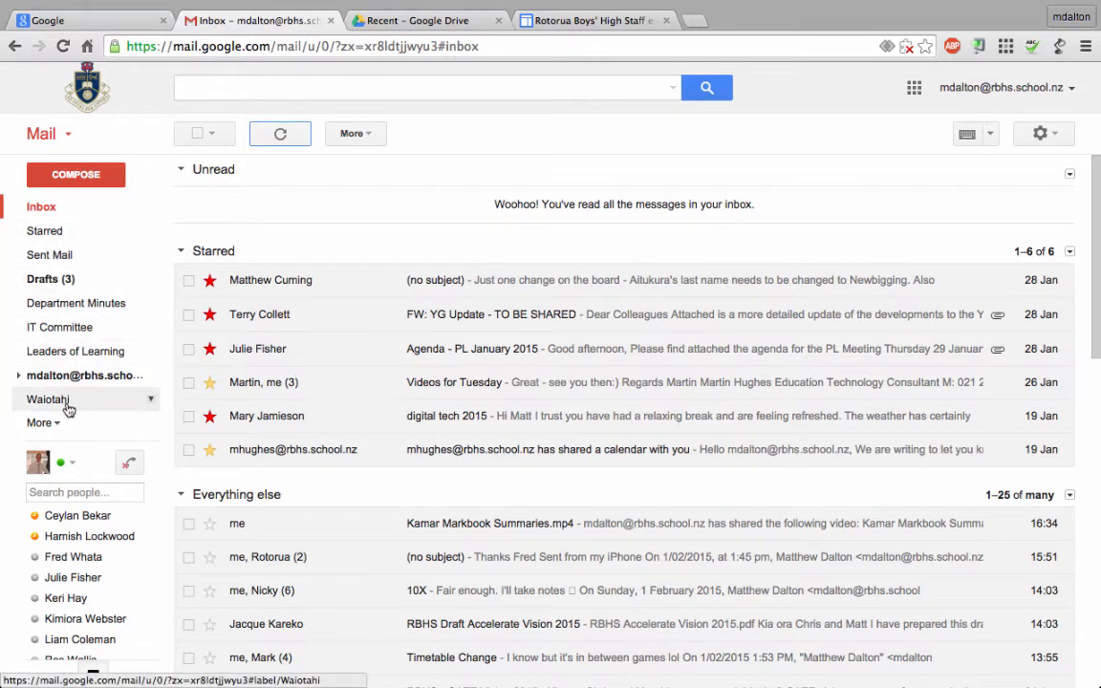
pyautogui.moveTo(67, 552)
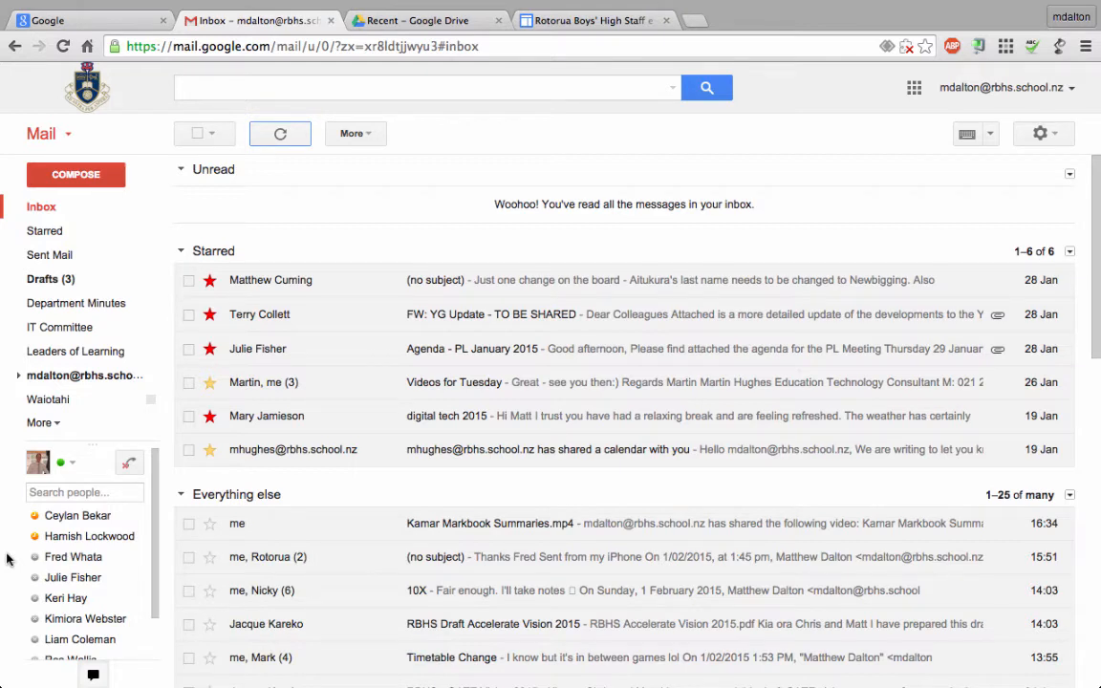
pyautogui.click(1044, 134)
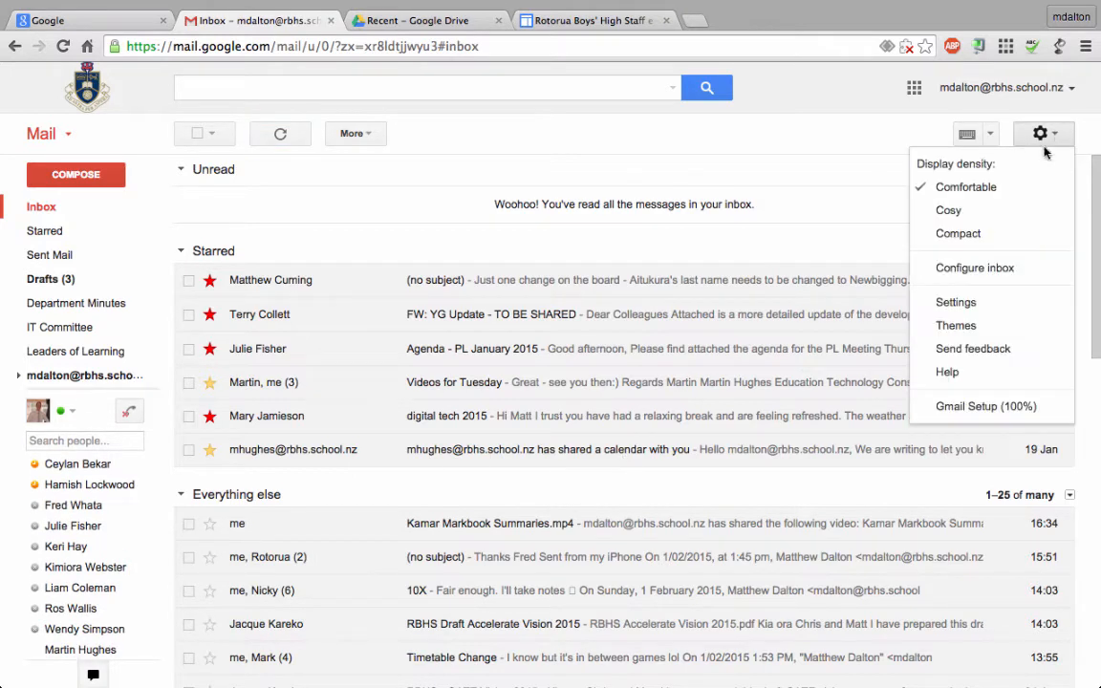
pyautogui.click(965, 303)
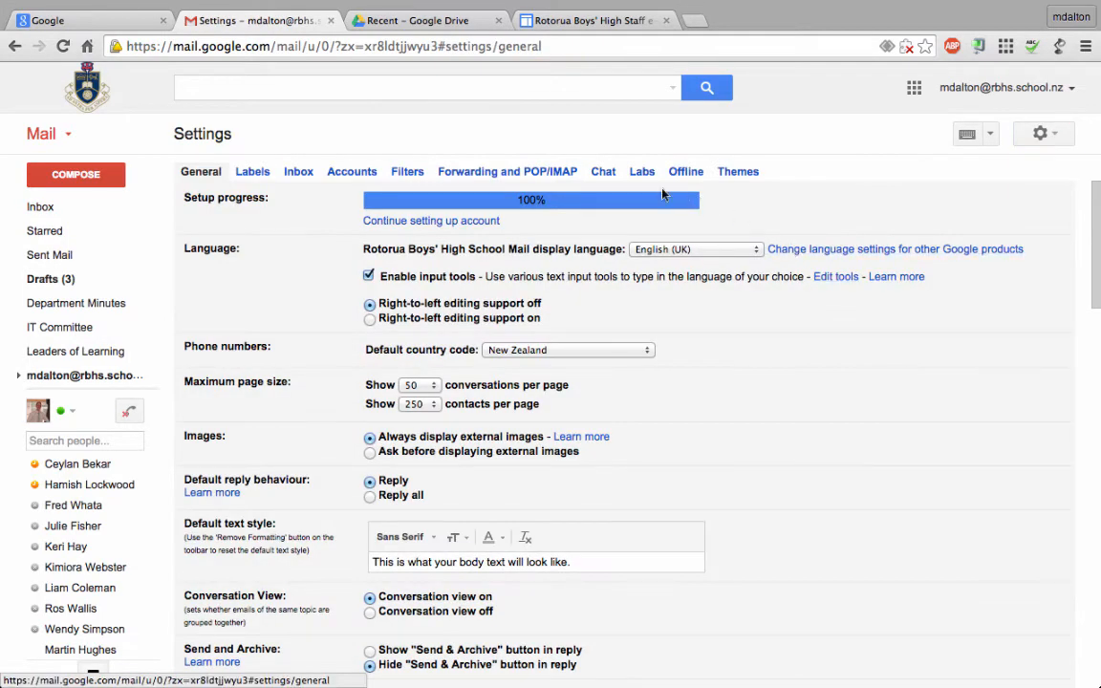
pyautogui.click(640, 171)
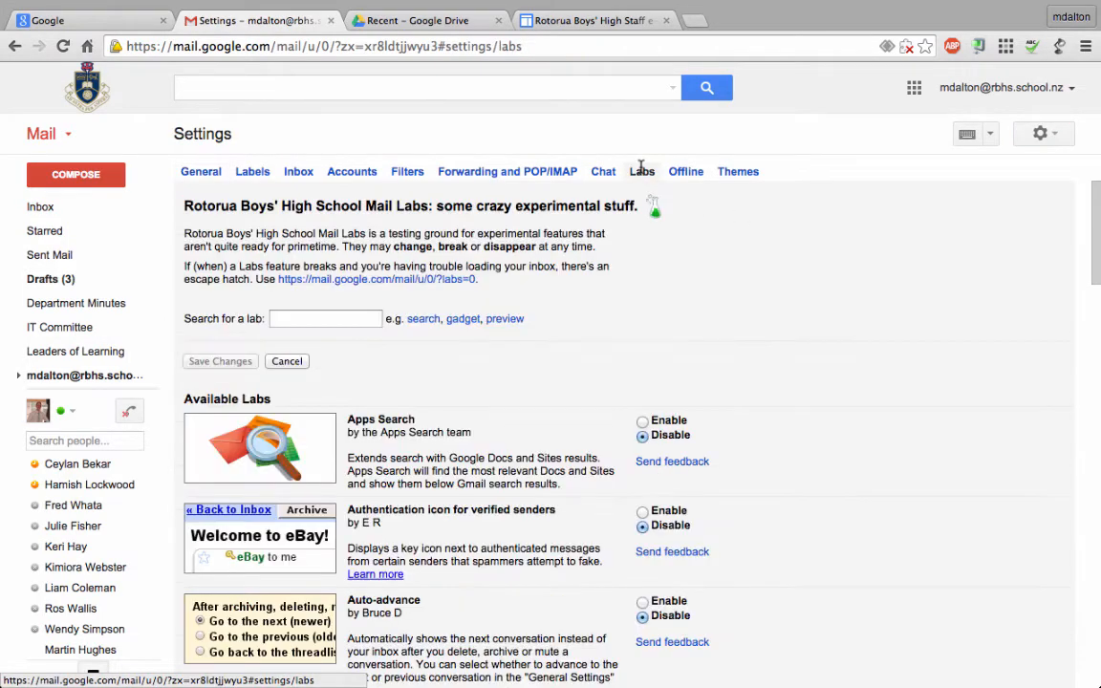
pyautogui.click(302, 318)
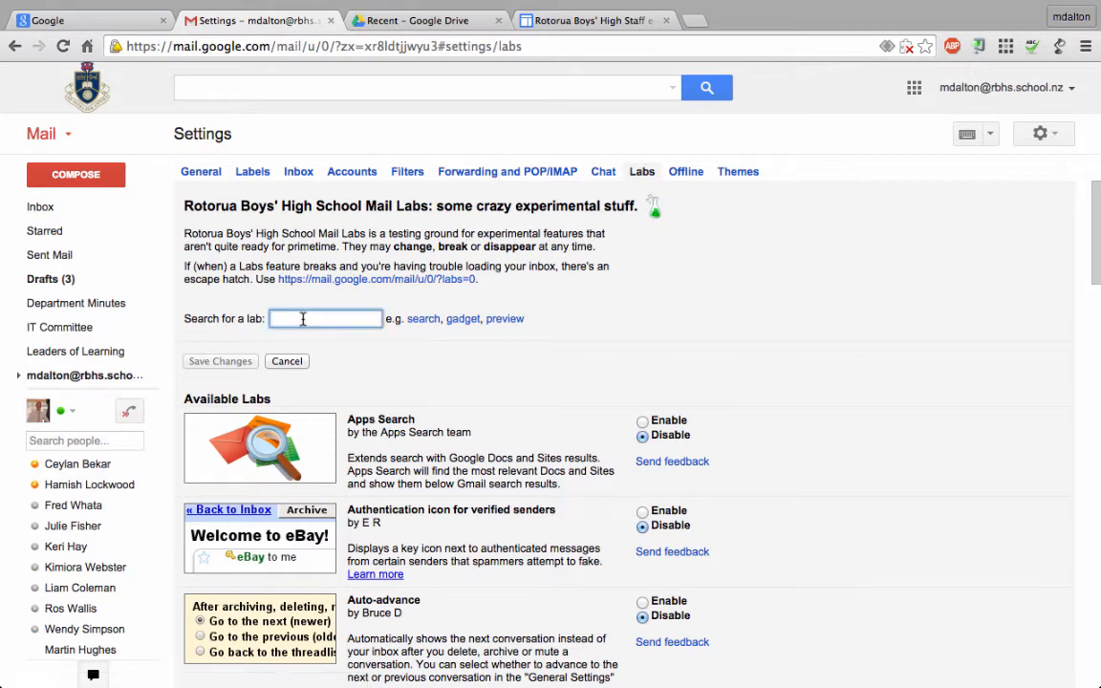
pyautogui.write('right-')
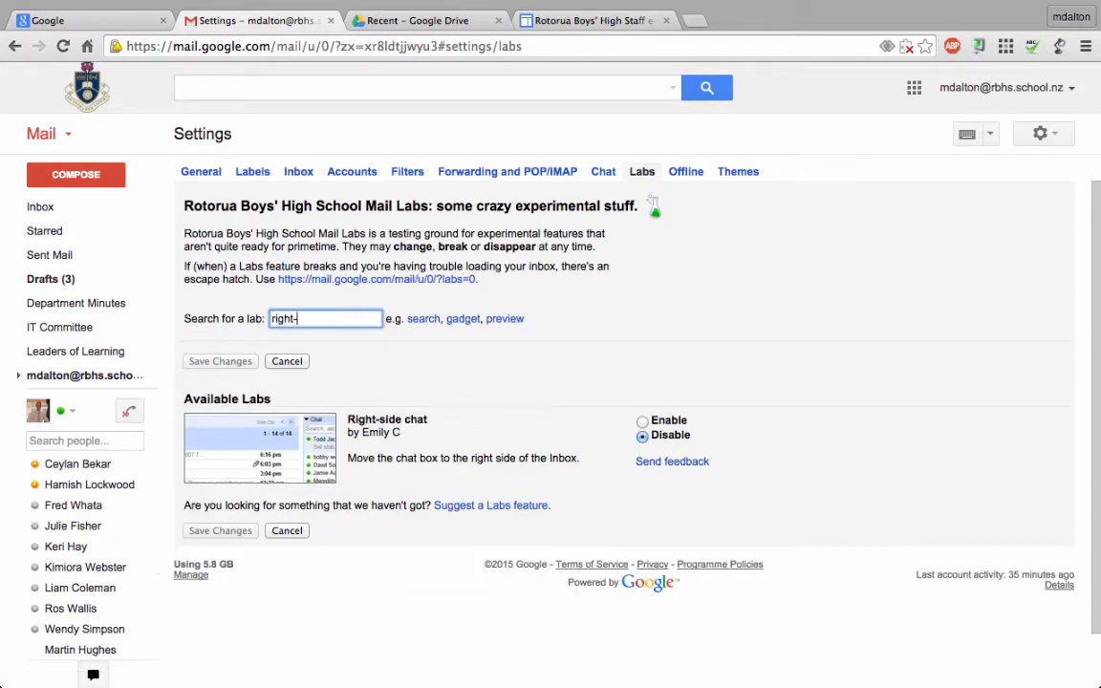
pyautogui.write('side')
pyautogui.click(642, 421)
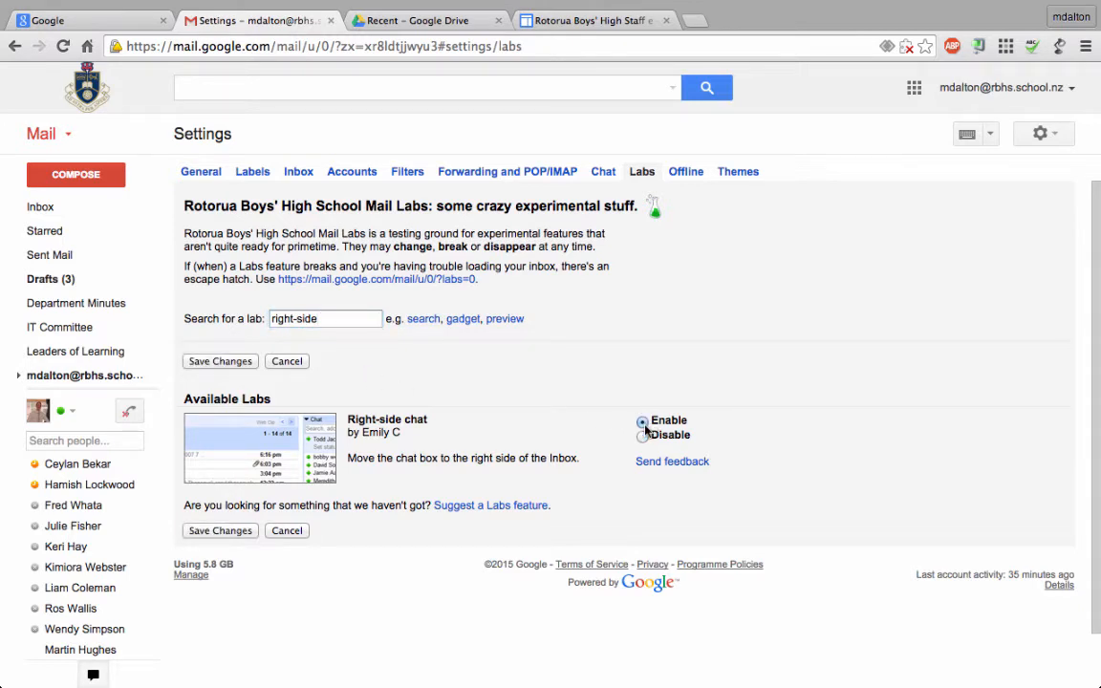
pyautogui.click(237, 534)
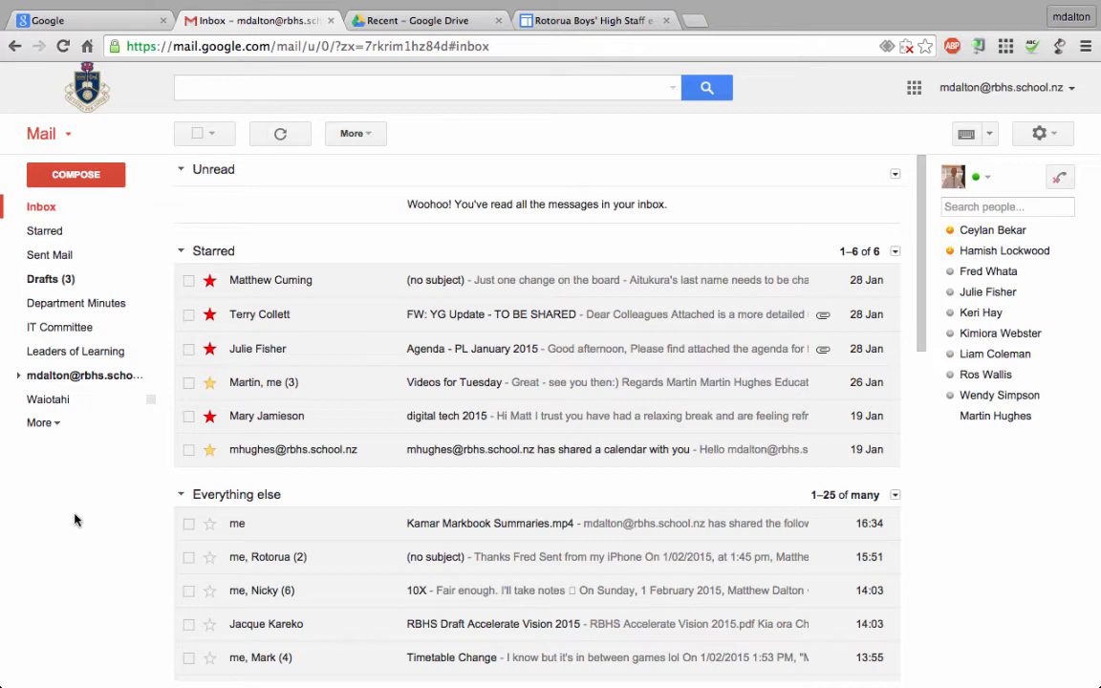
# Step: Open the "Kamar Markbook Summaries.mp4" message and apply the labels Department Minutes, IT Committee and Leaders of Learning
pyautogui.click(440, 527)
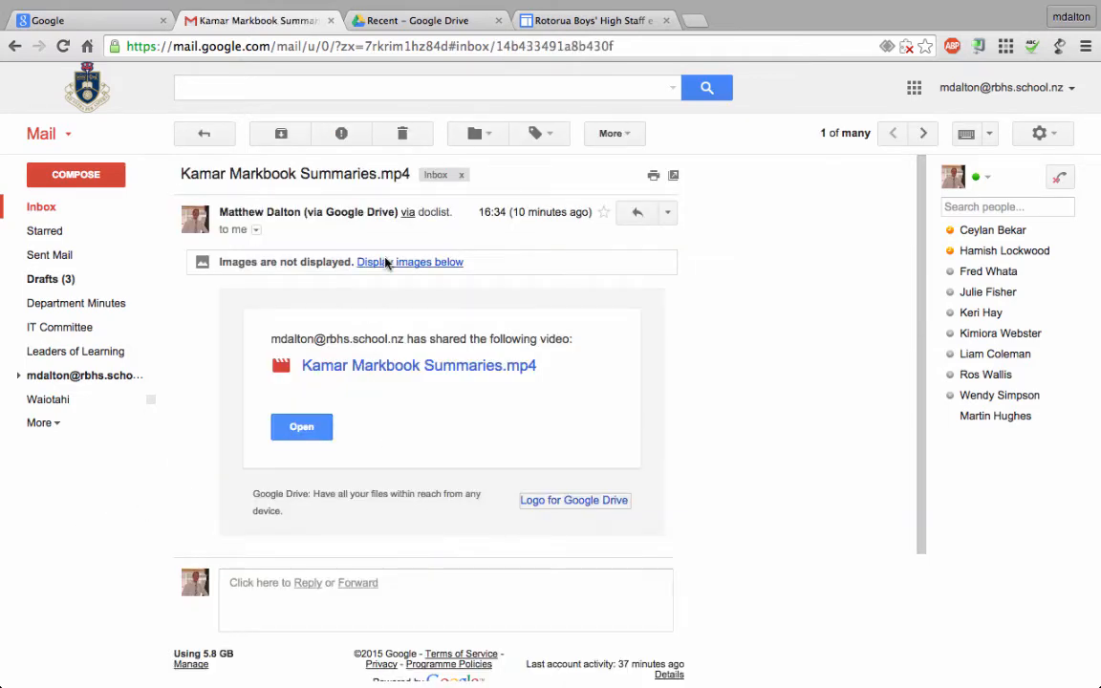
pyautogui.click(552, 136)
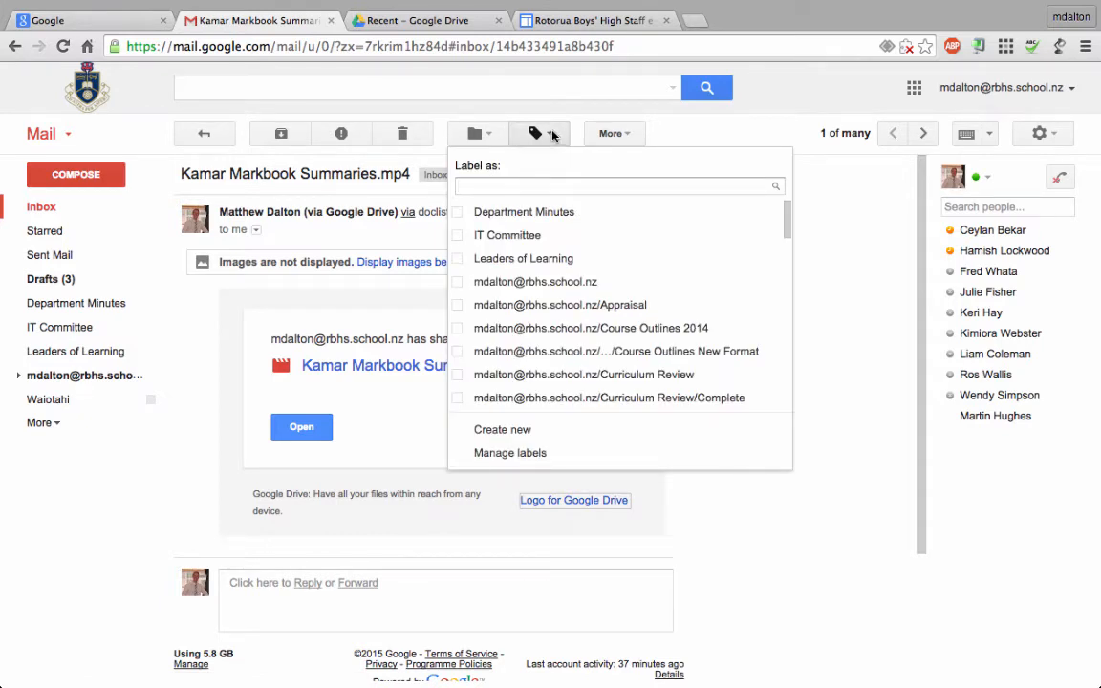
pyautogui.click(460, 212)
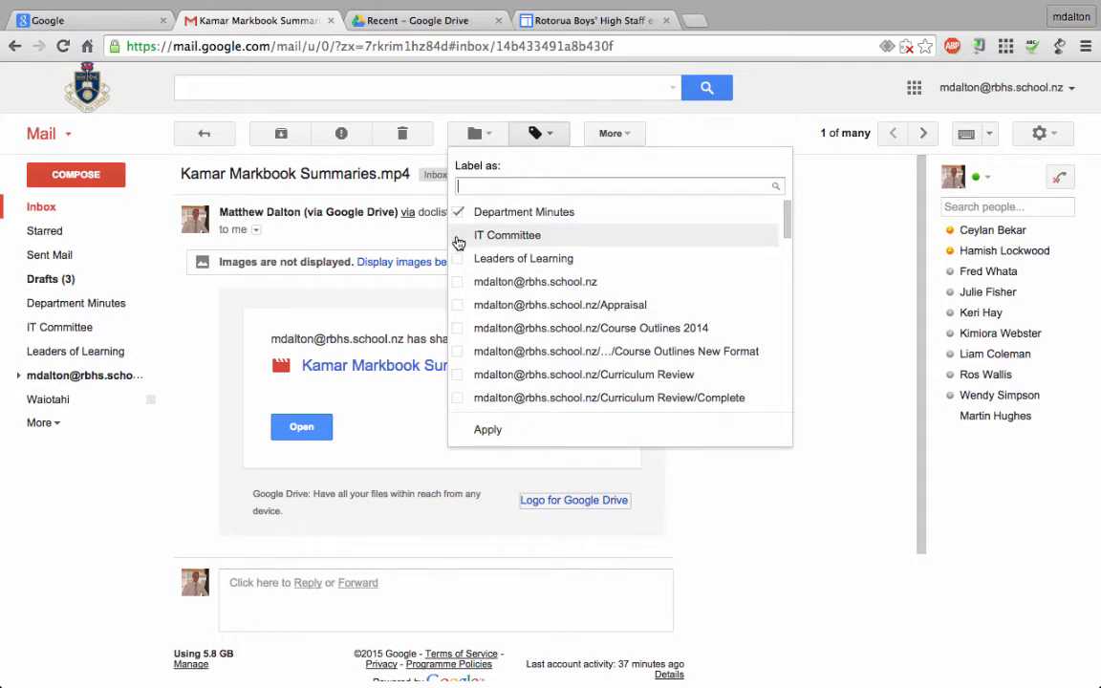
pyautogui.click(459, 235)
pyautogui.click(459, 259)
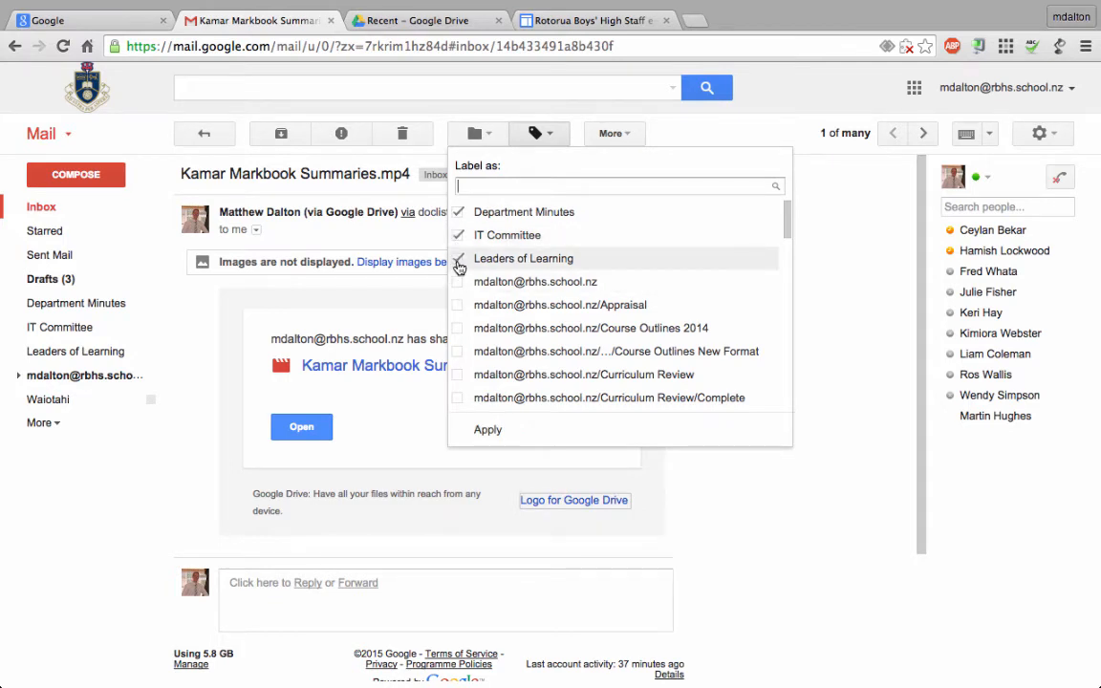
pyautogui.click(470, 429)
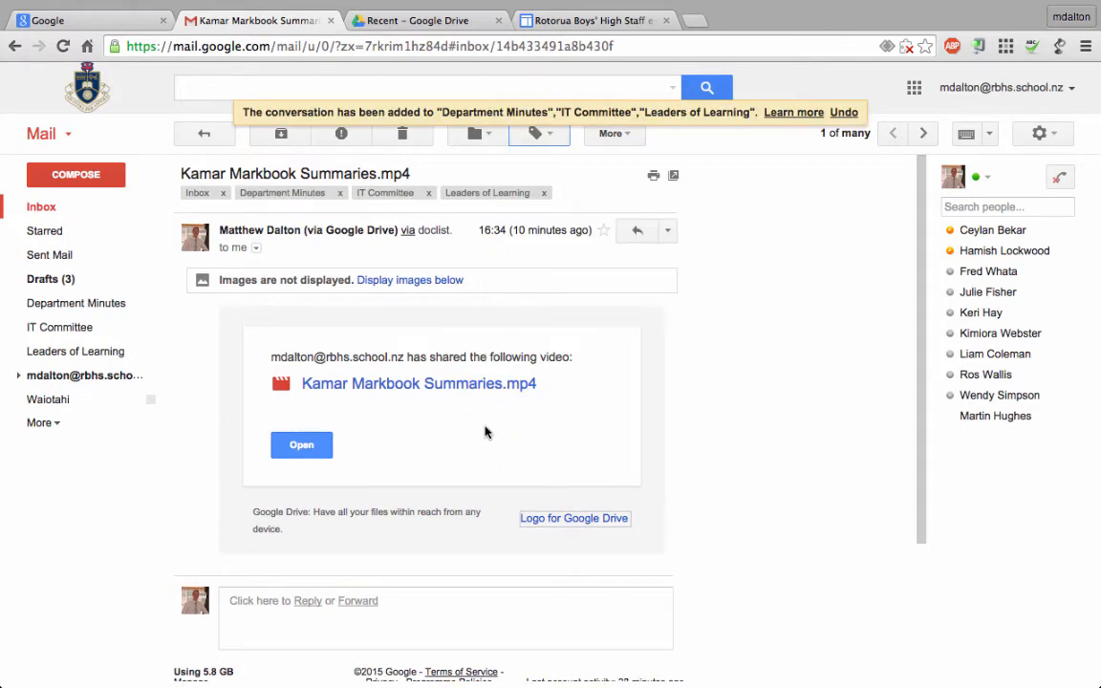
# Step: Create a new label named "Test Label" and apply it to the open message
pyautogui.click(548, 137)
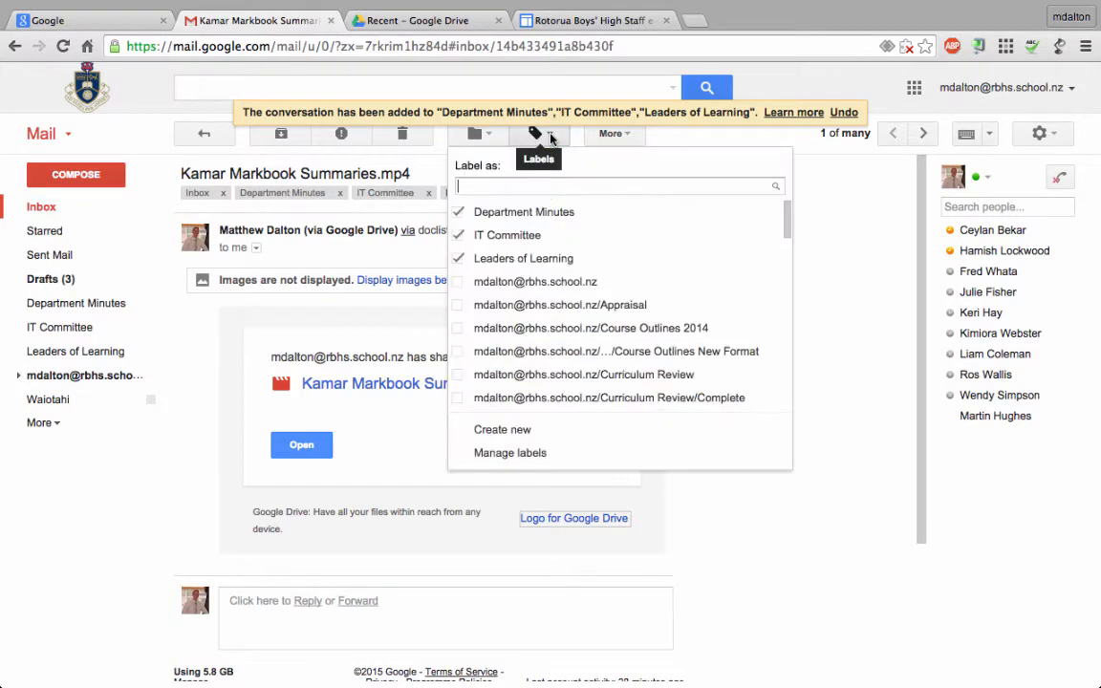
pyautogui.click(507, 431)
pyautogui.write('Test ')
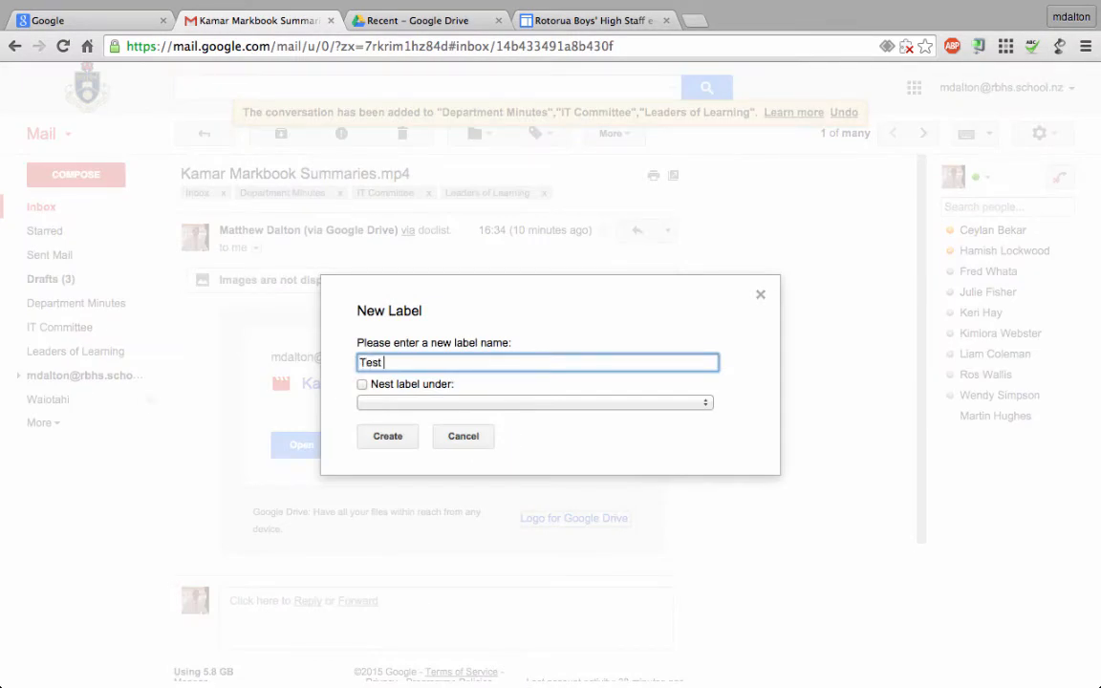
pyautogui.write('Label')
pyautogui.click(387, 443)
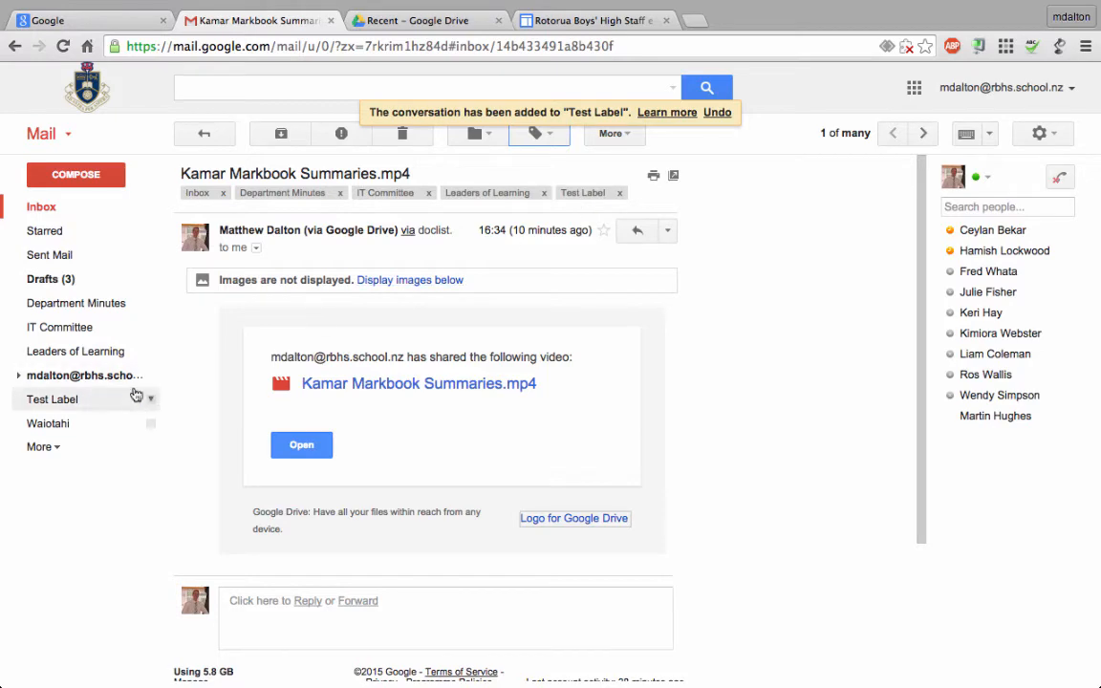
# Step: Check where the labelled message is listed in the inbox and under the Test Label and Department Minutes labels
pyautogui.click(39, 206)
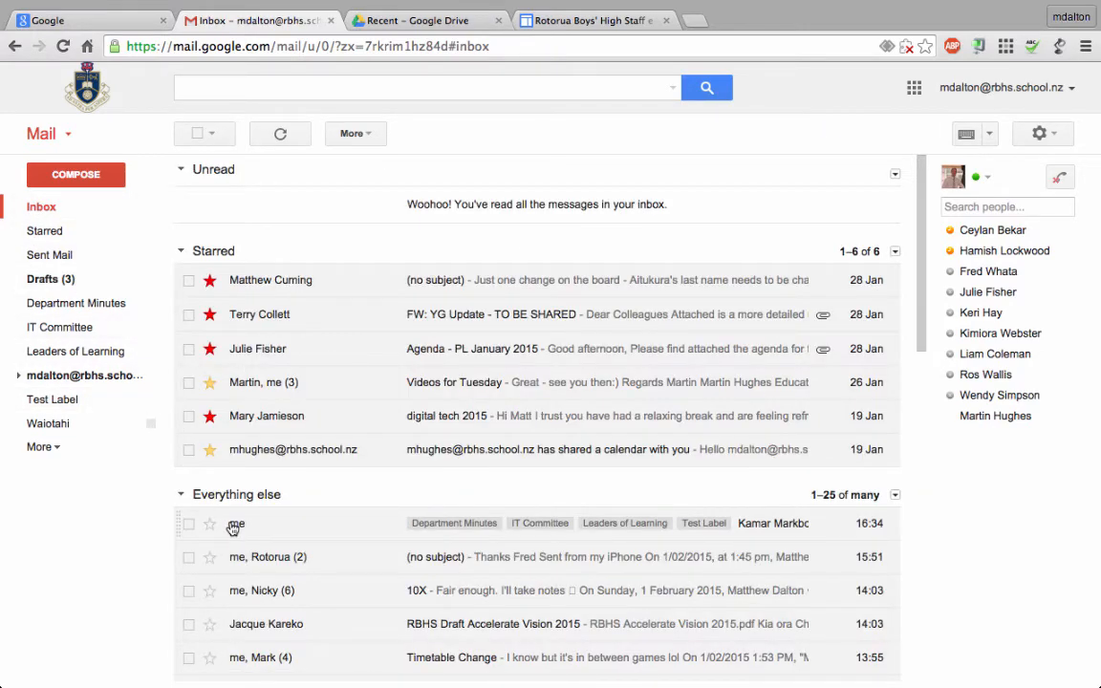
pyautogui.click(52, 400)
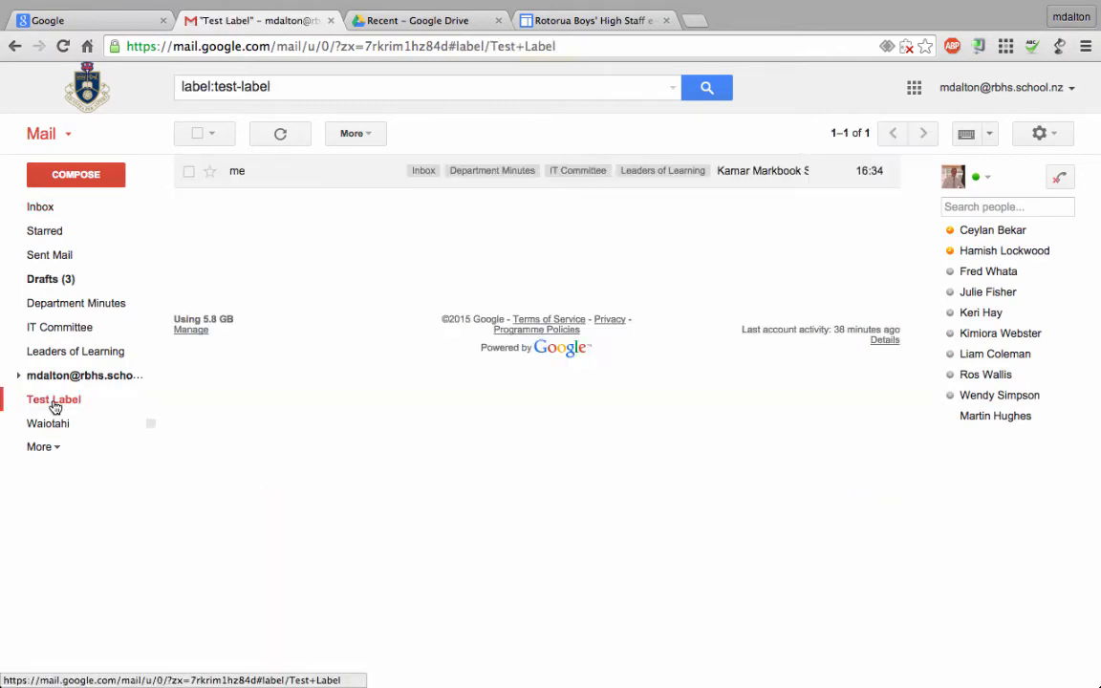
pyautogui.click(77, 304)
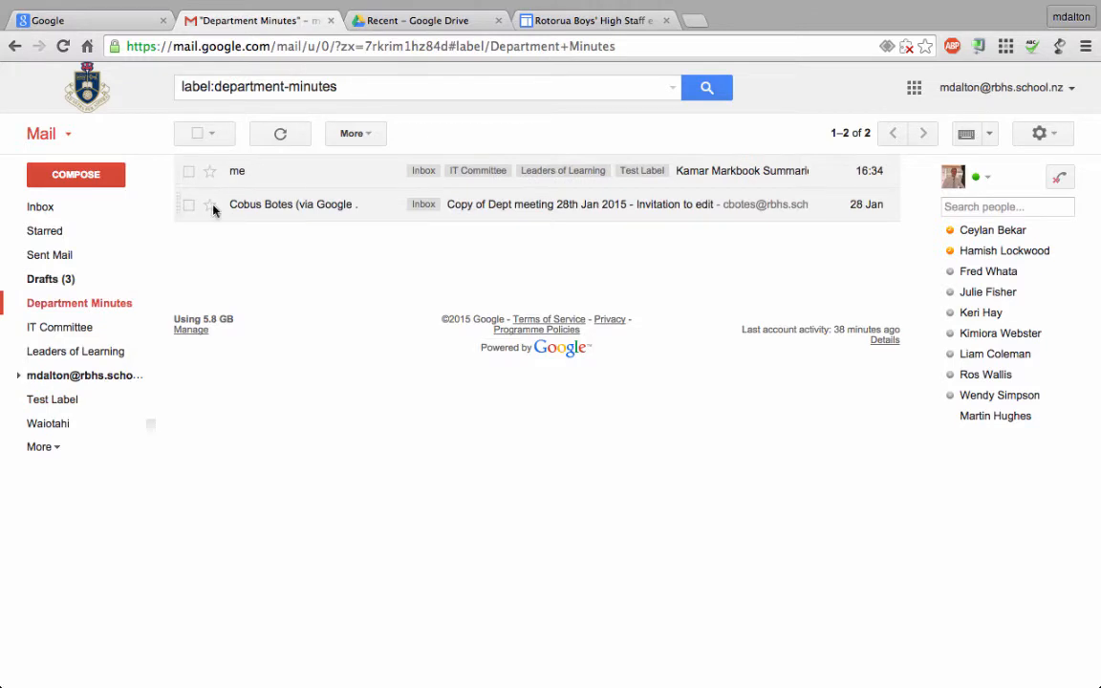
# Step: Remove the IT Committee label from the "Kamar Markbook Summaries.mp4" message in that label's list
pyautogui.click(69, 327)
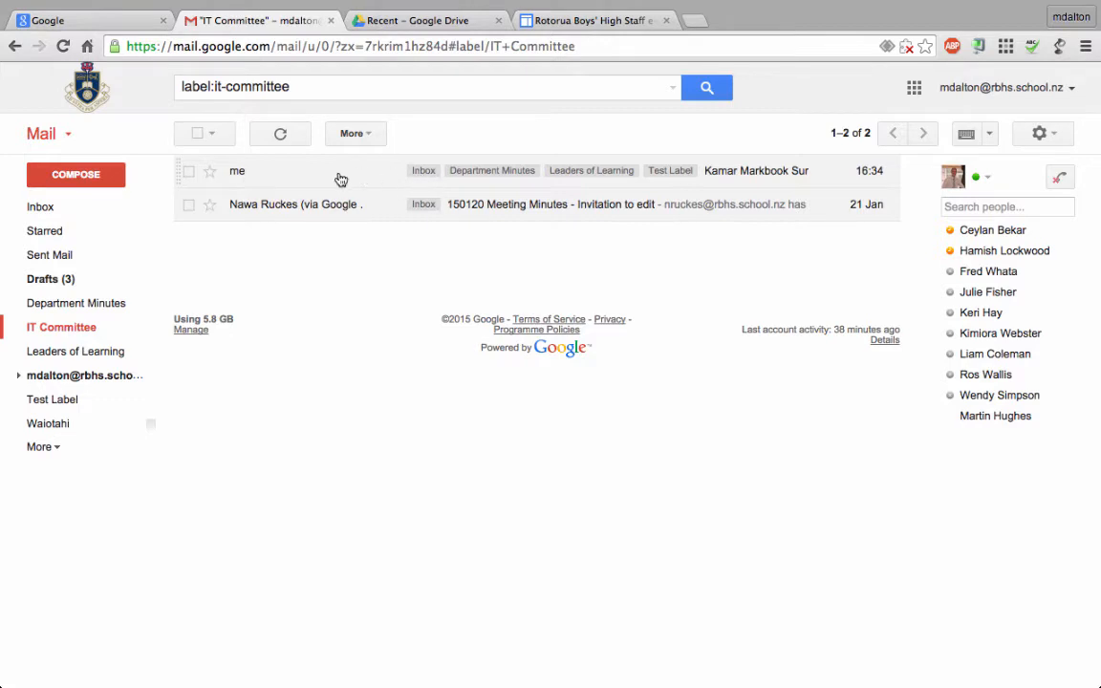
pyautogui.click(189, 172)
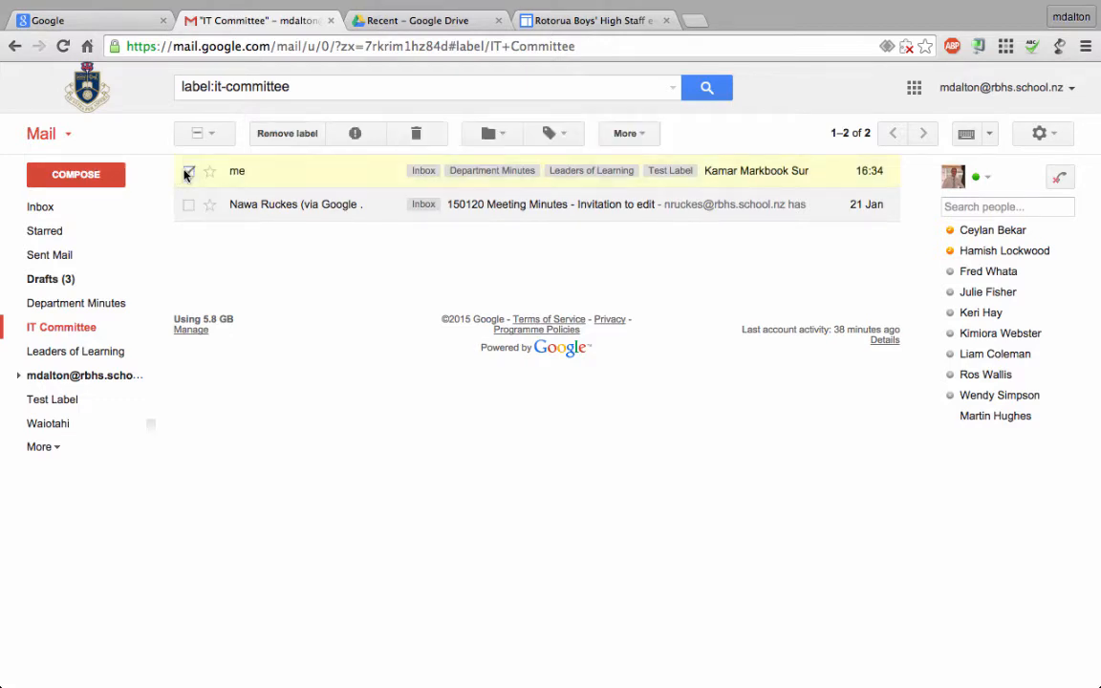
pyautogui.click(287, 134)
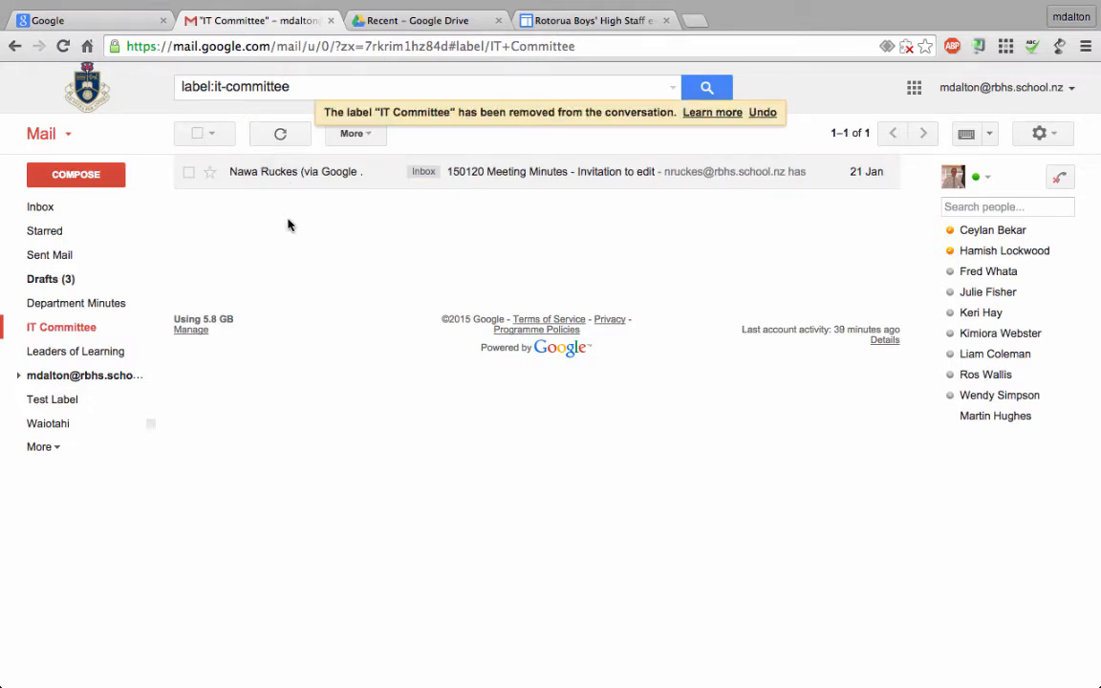
# Step: View the messages under Department Minutes and Leaders of Learning, and return to the inbox
pyautogui.click(83, 307)
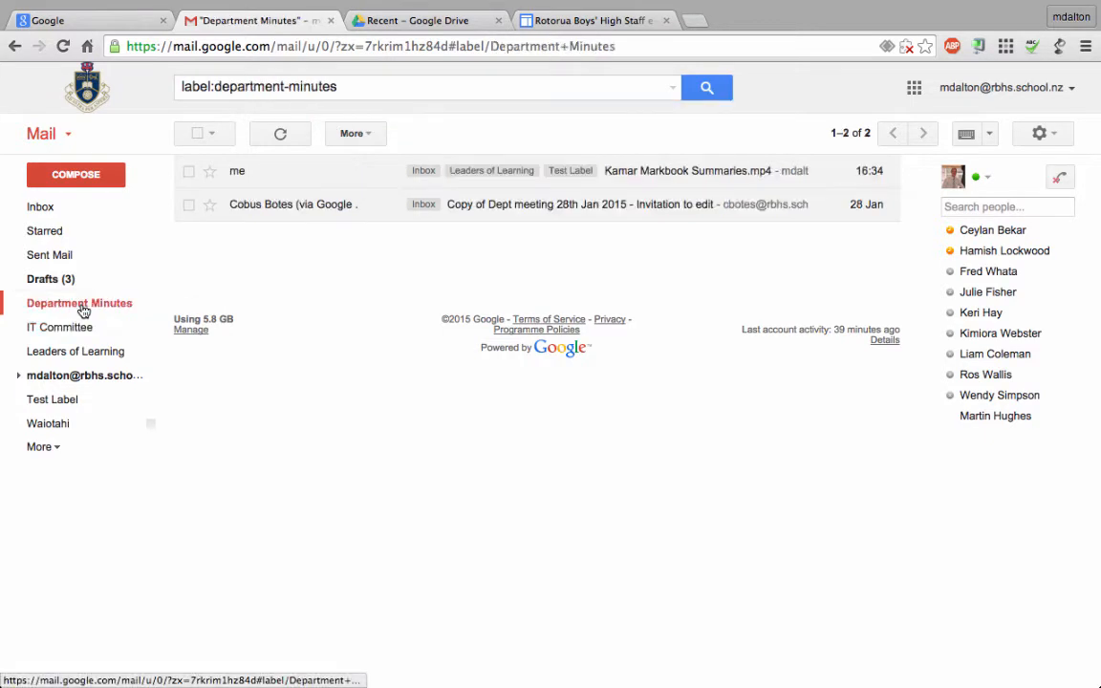
pyautogui.click(55, 362)
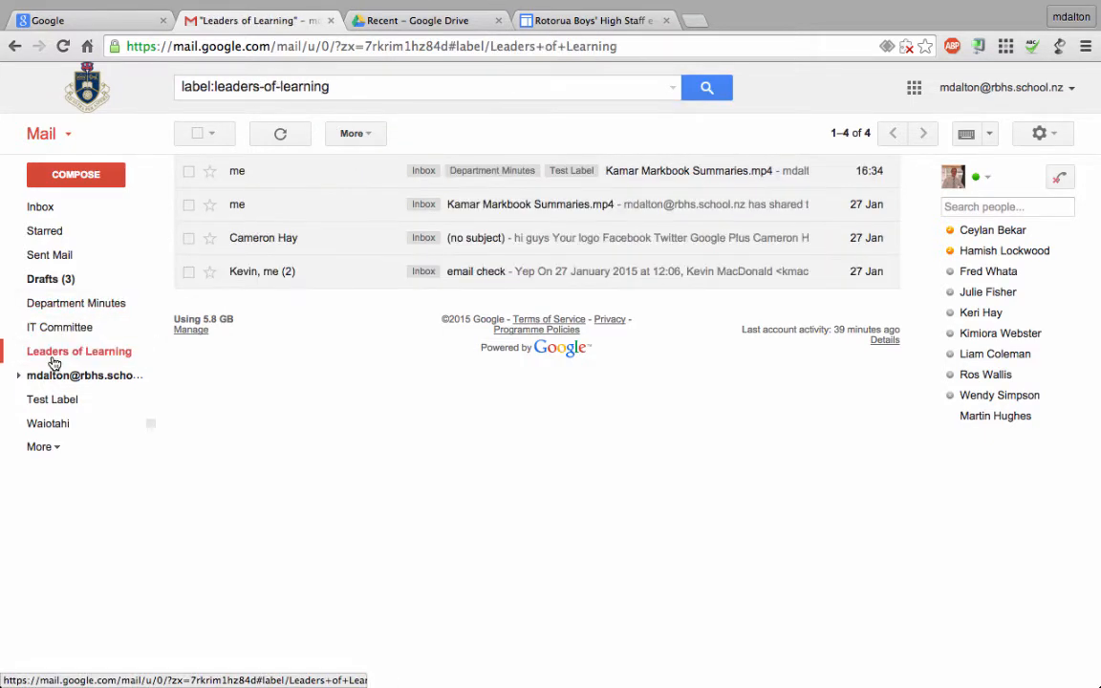
pyautogui.click(47, 212)
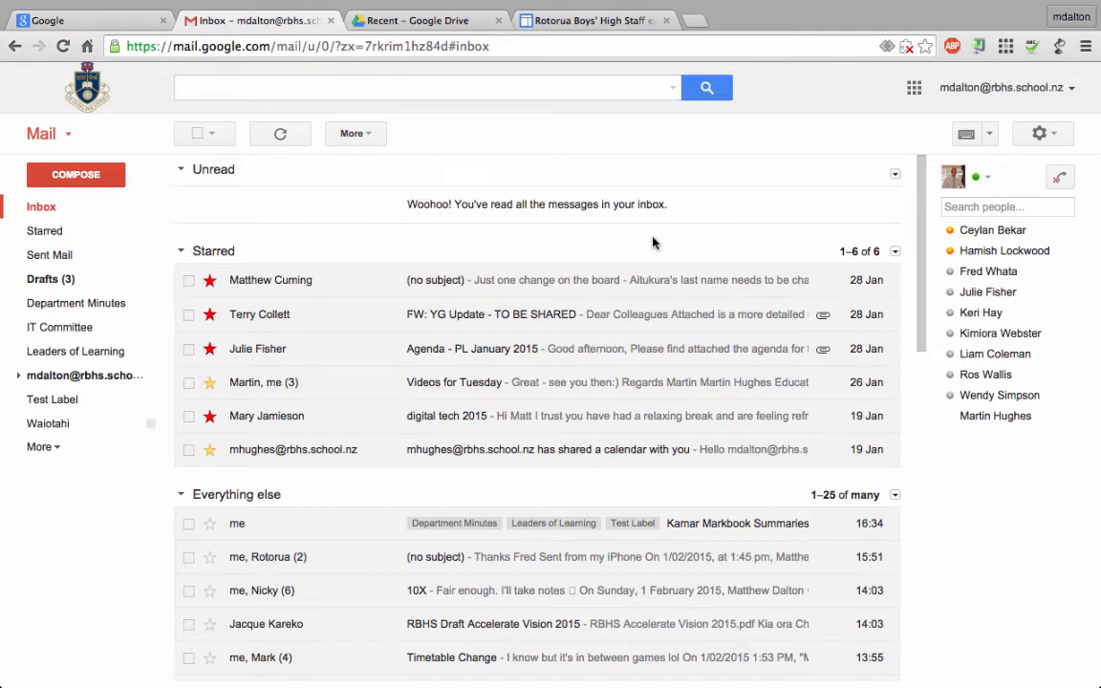
# Step: Enter contacts' first names in the mail search to view its suggestions
pyautogui.click(545, 91)
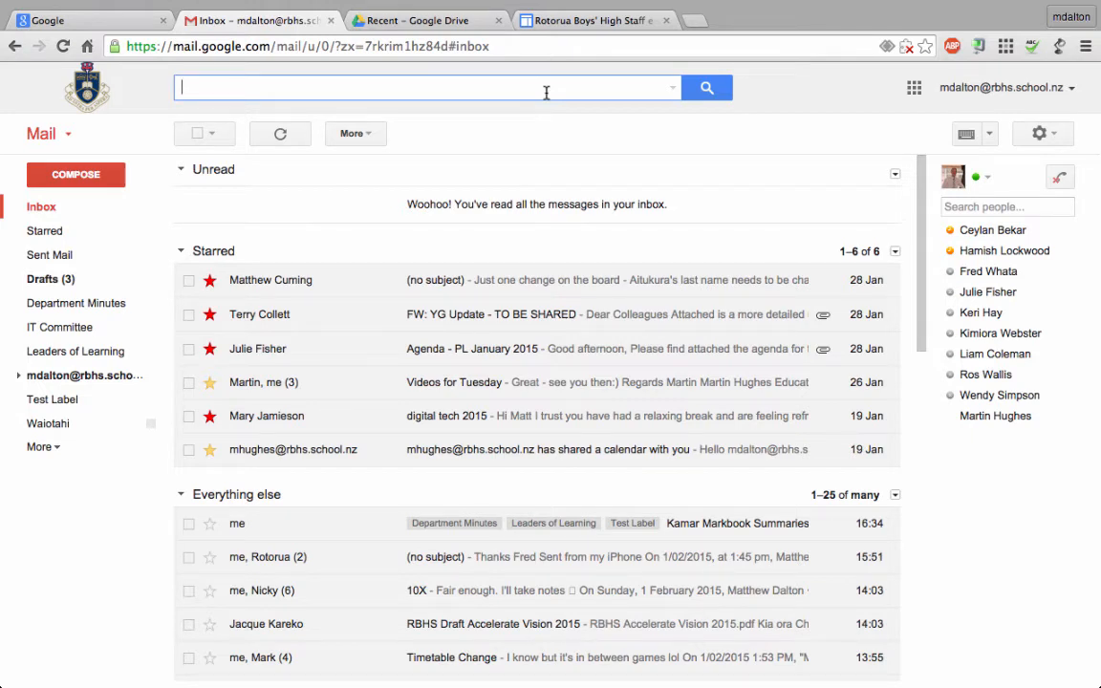
pyautogui.write('me')
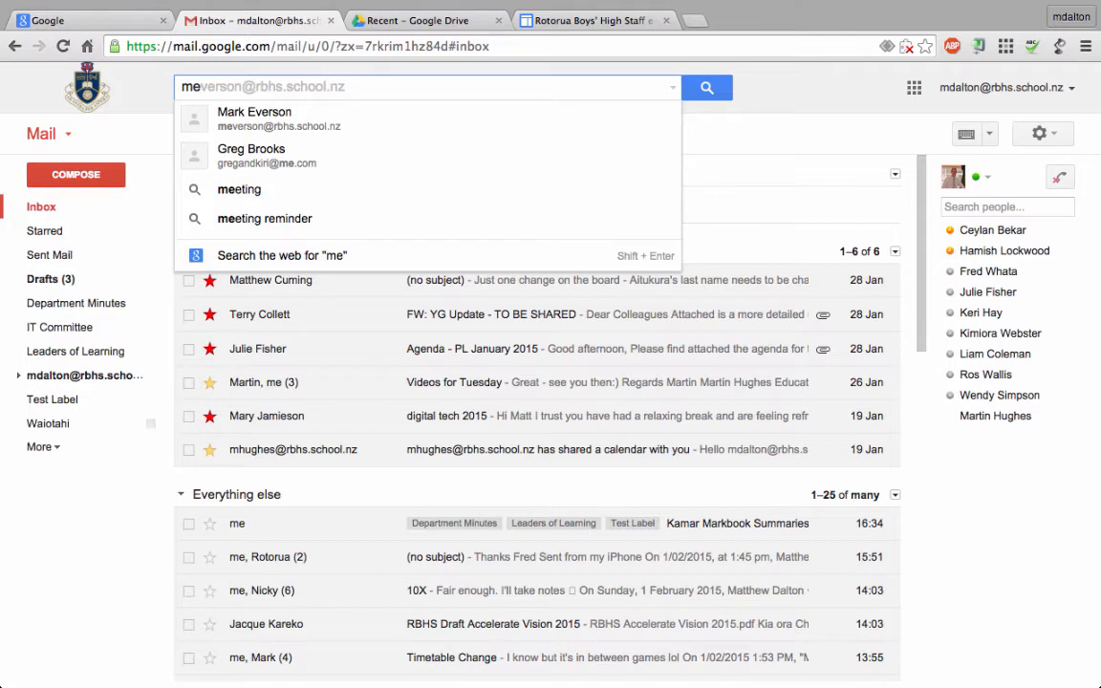
pyautogui.press('BackSpace')
pyautogui.write('ark')
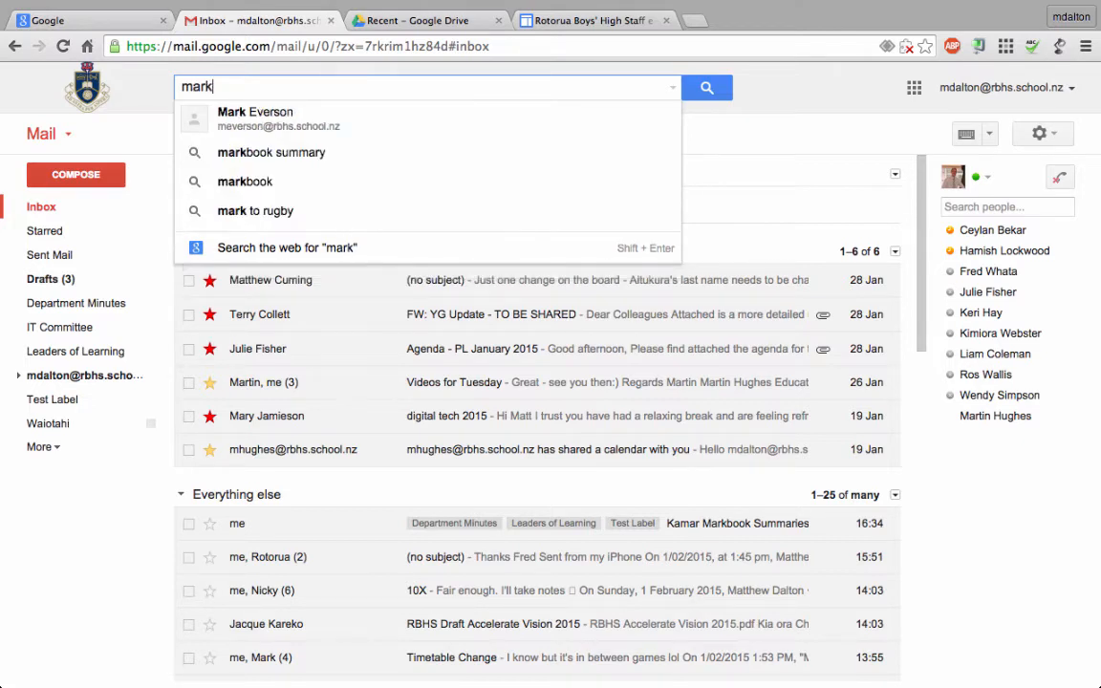
pyautogui.press('BackSpace')
pyautogui.press('BackSpace')
pyautogui.press('BackSpace')
pyautogui.press('BackSpace')
pyautogui.write('martin')
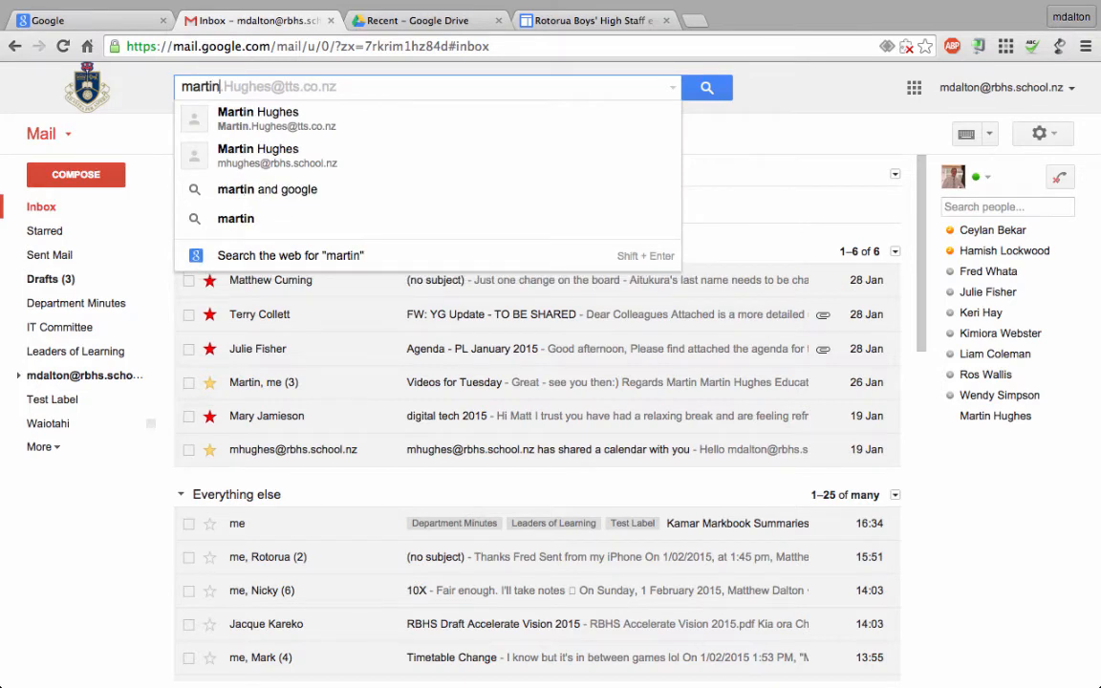
# Step: Clear the search text, view the advanced search options and close them again
pyautogui.press('BackSpace')
pyautogui.press('BackSpace')
pyautogui.press('BackSpace')
pyautogui.press('BackSpace')
pyautogui.press('BackSpace')
pyautogui.press('BackSpace')
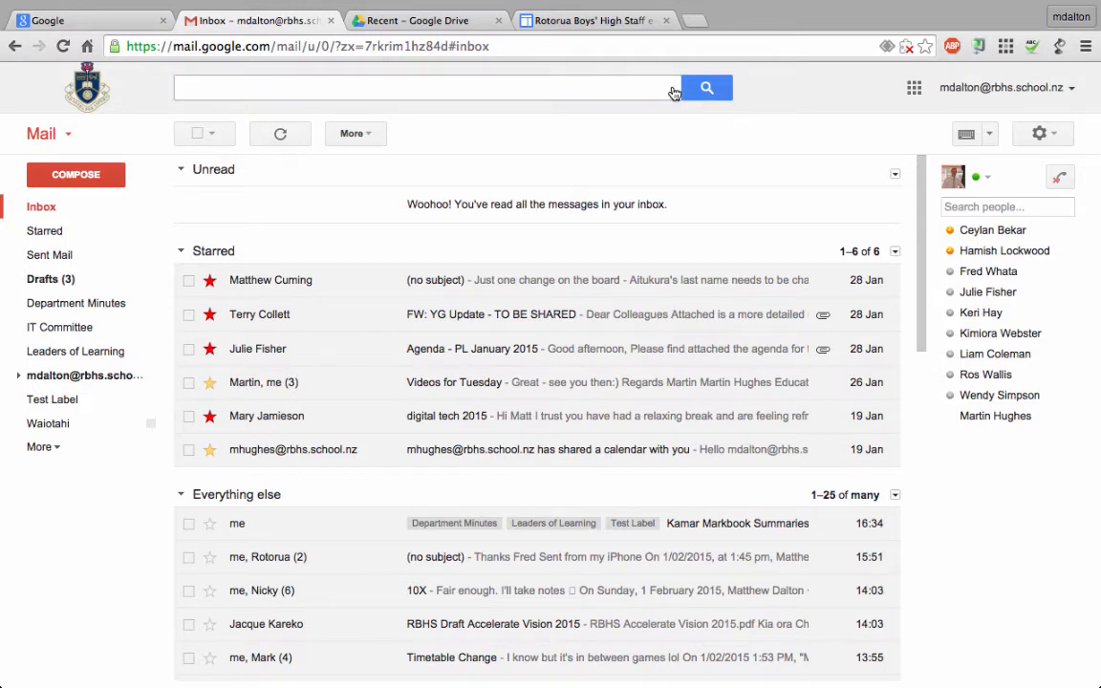
pyautogui.click(674, 91)
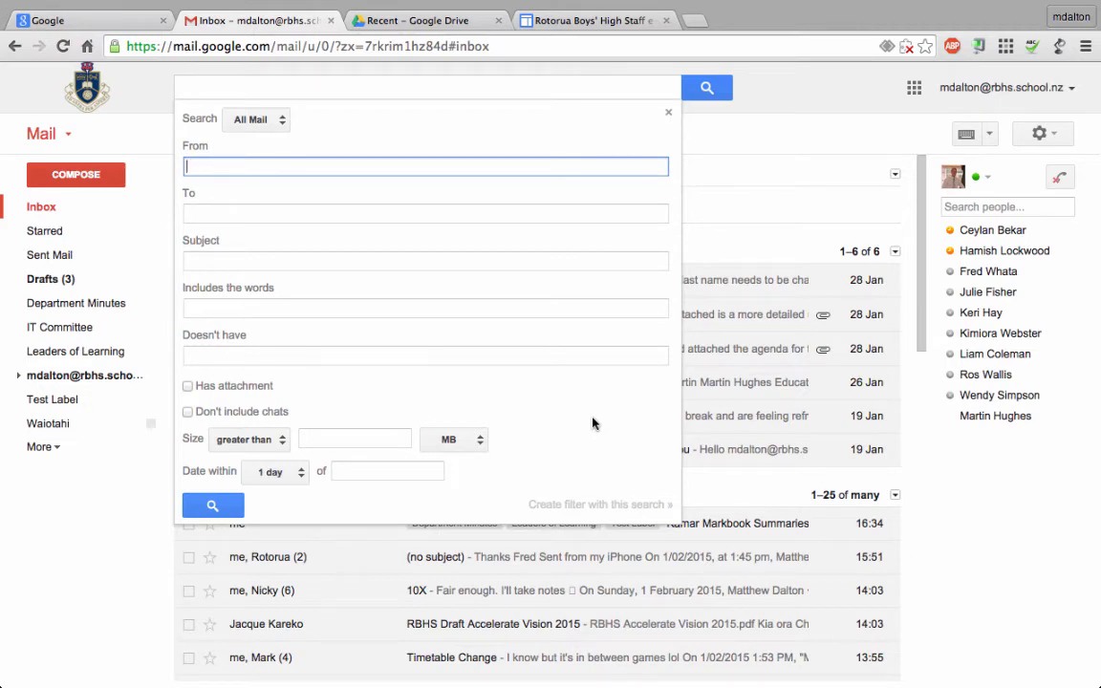
pyautogui.click(671, 85)
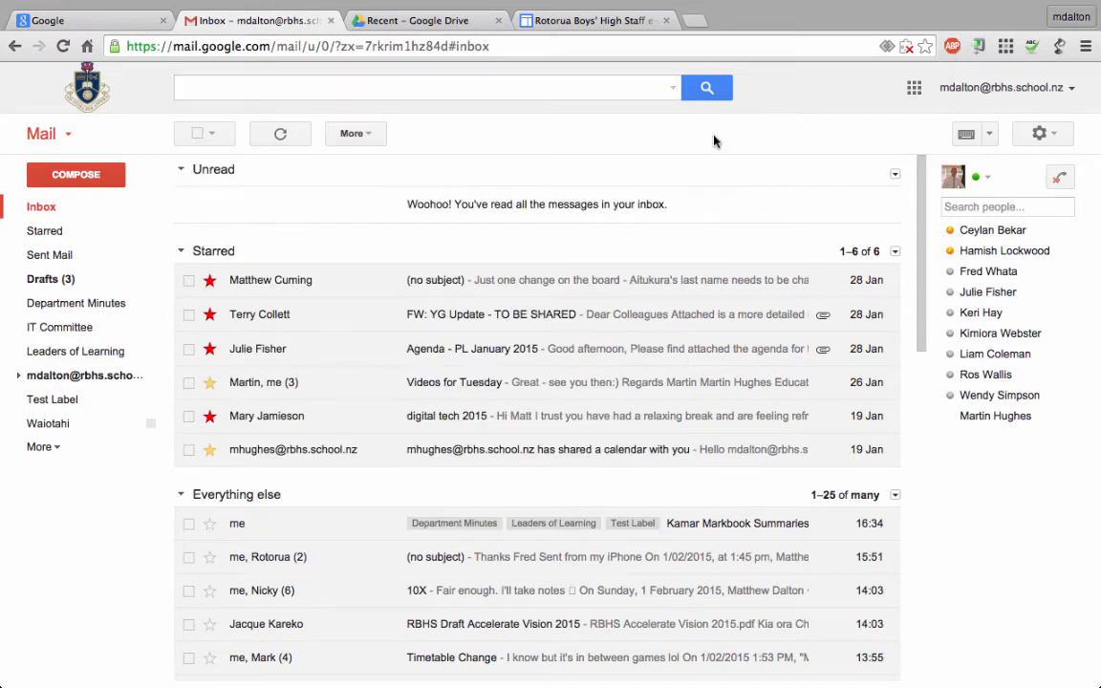